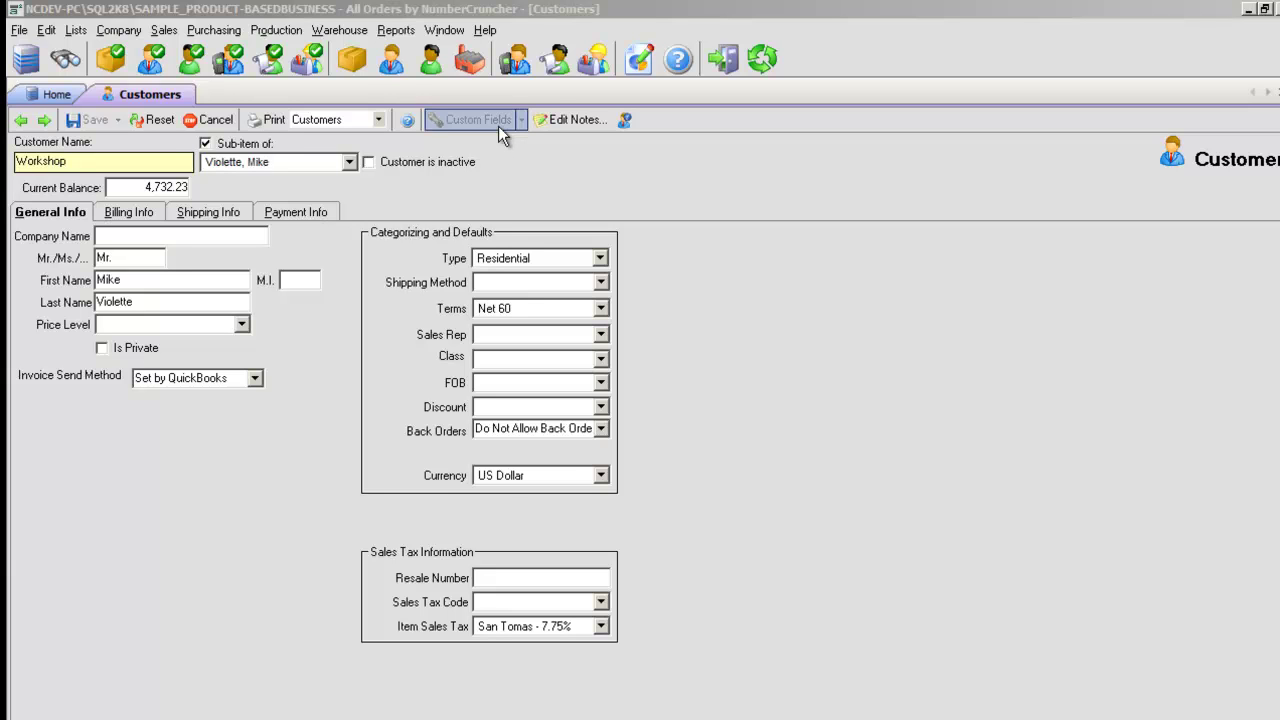
# - Open Company > Custom Fields and keep the field type set to Customers
pyautogui.click(136, 33)
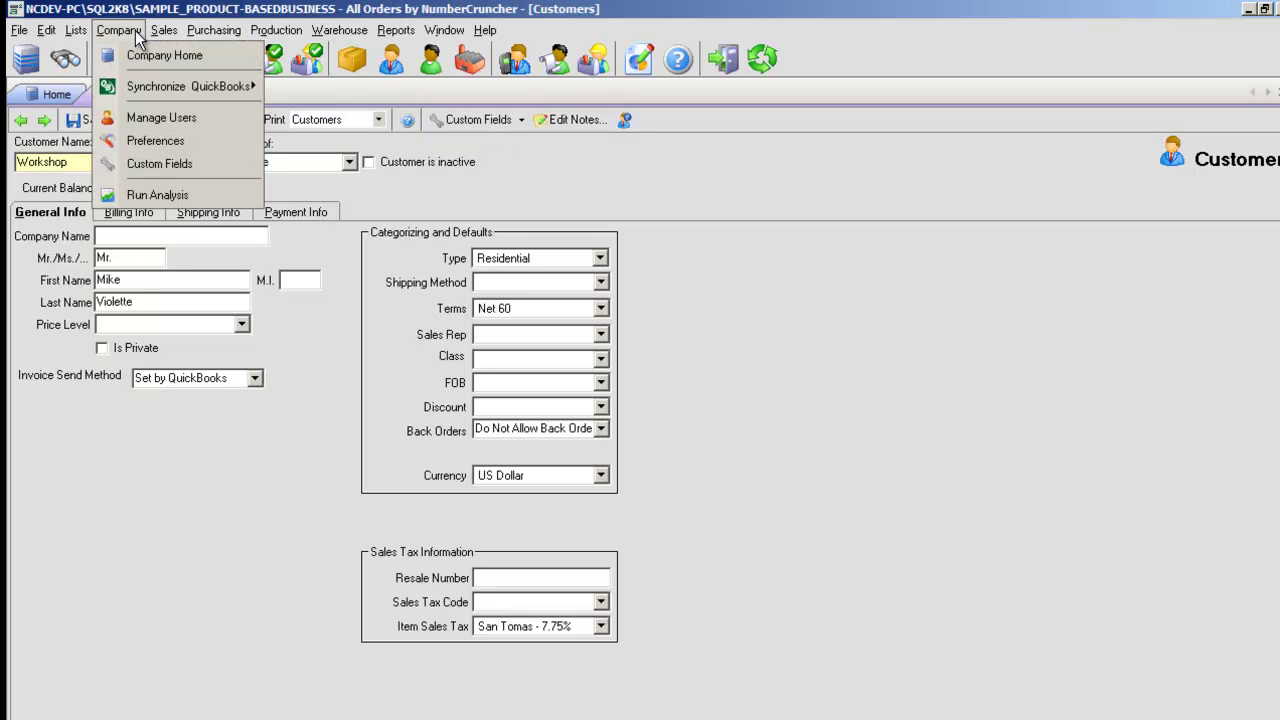
pyautogui.click(190, 165)
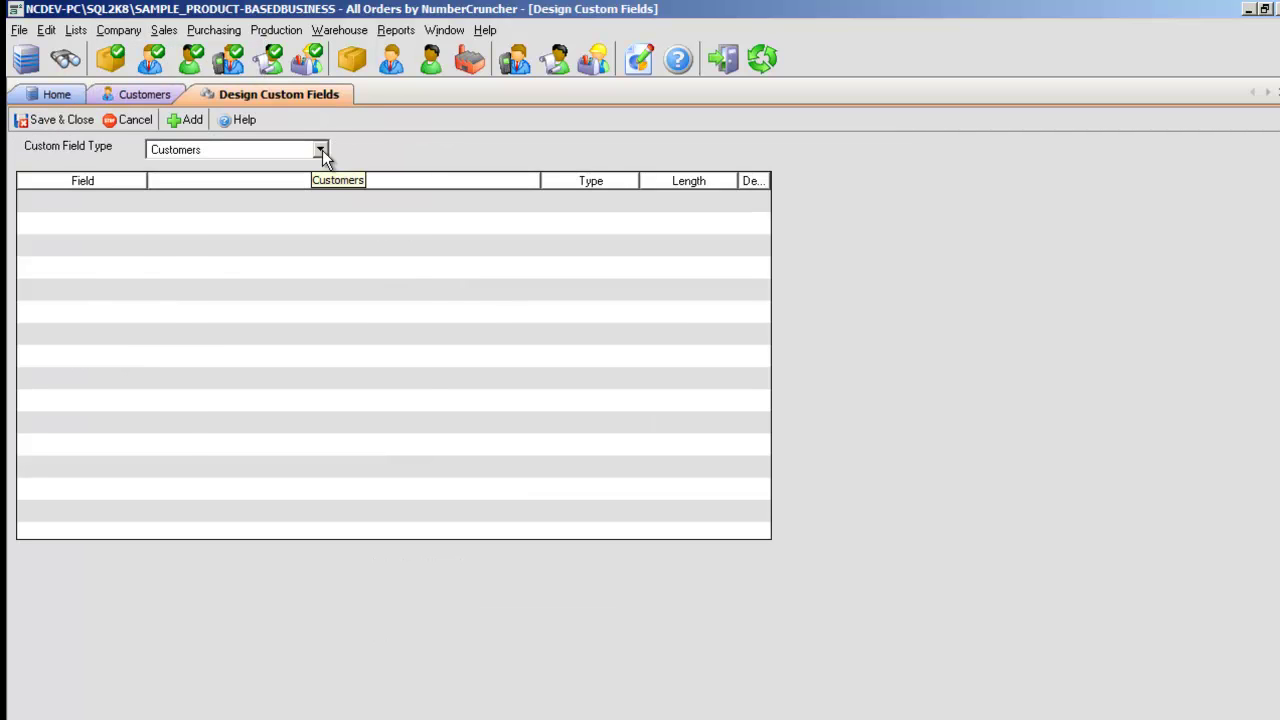
pyautogui.click(320, 150)
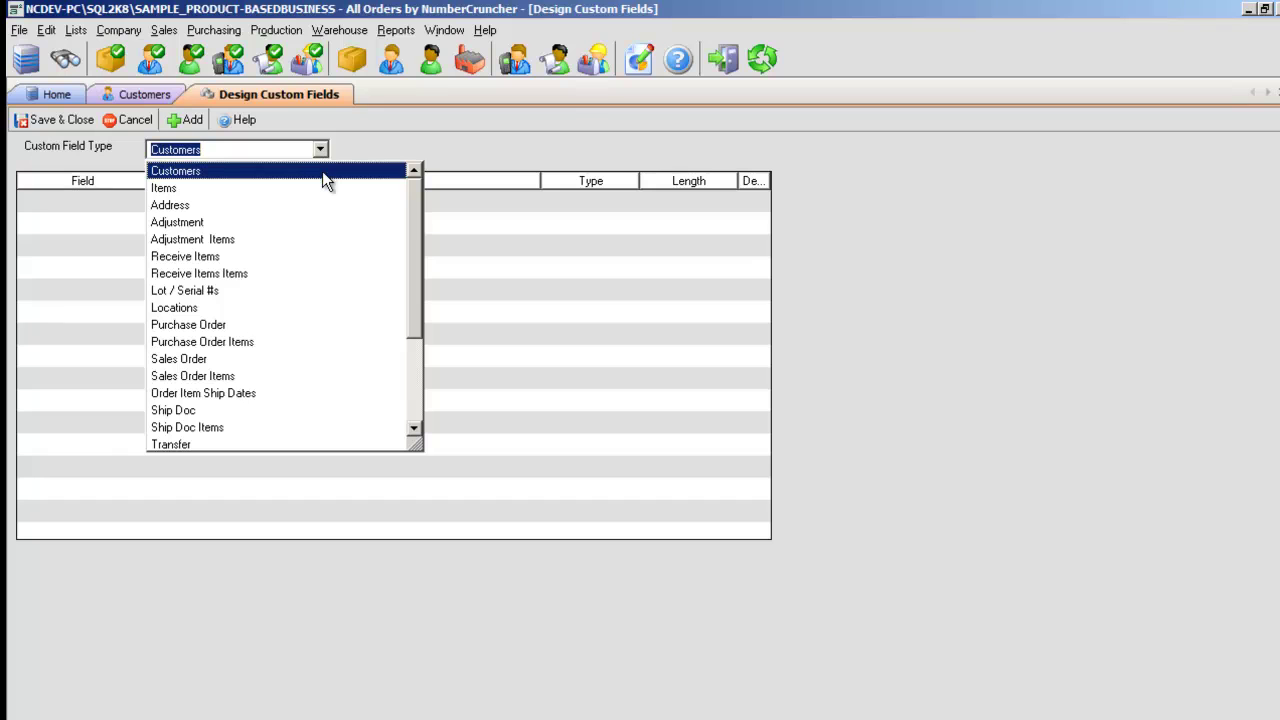
pyautogui.click(325, 172)
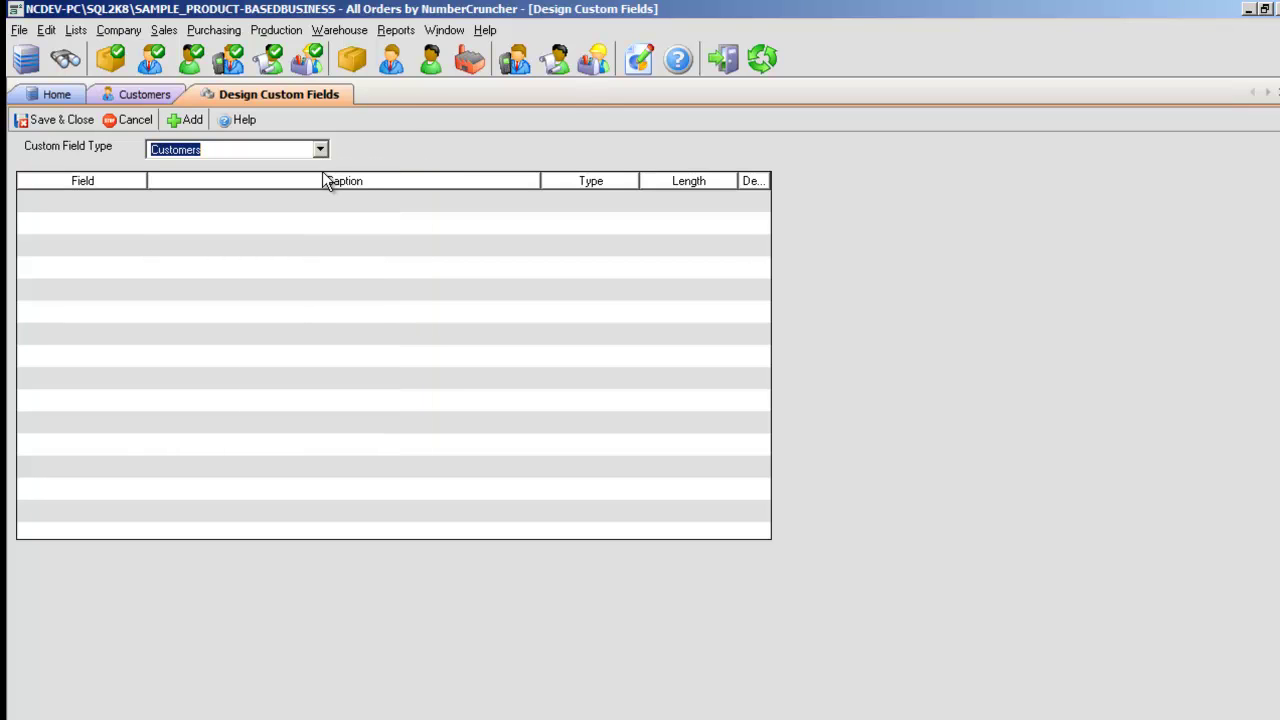
# - Add a customer custom field captioned Birthday with type Date and save it
pyautogui.click(190, 120)
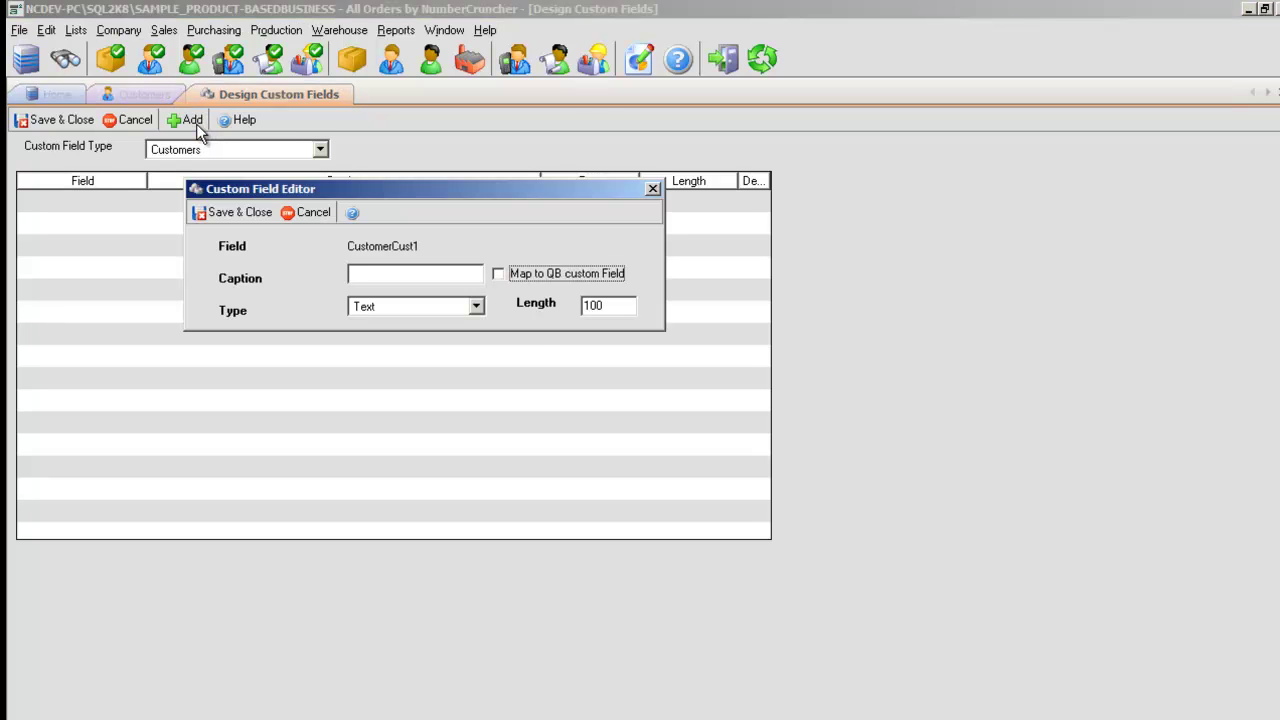
pyautogui.click(358, 273)
pyautogui.write('E')
pyautogui.write('irthda')
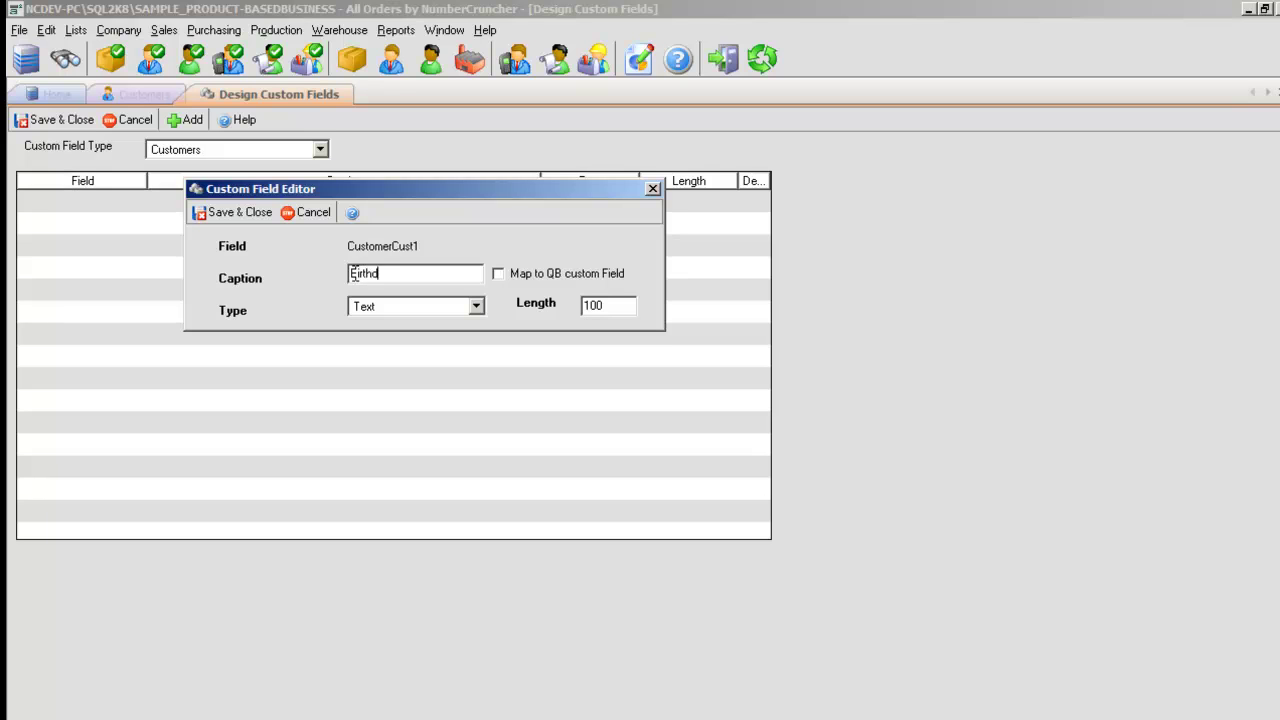
pyautogui.write('y')
pyautogui.click(472, 308)
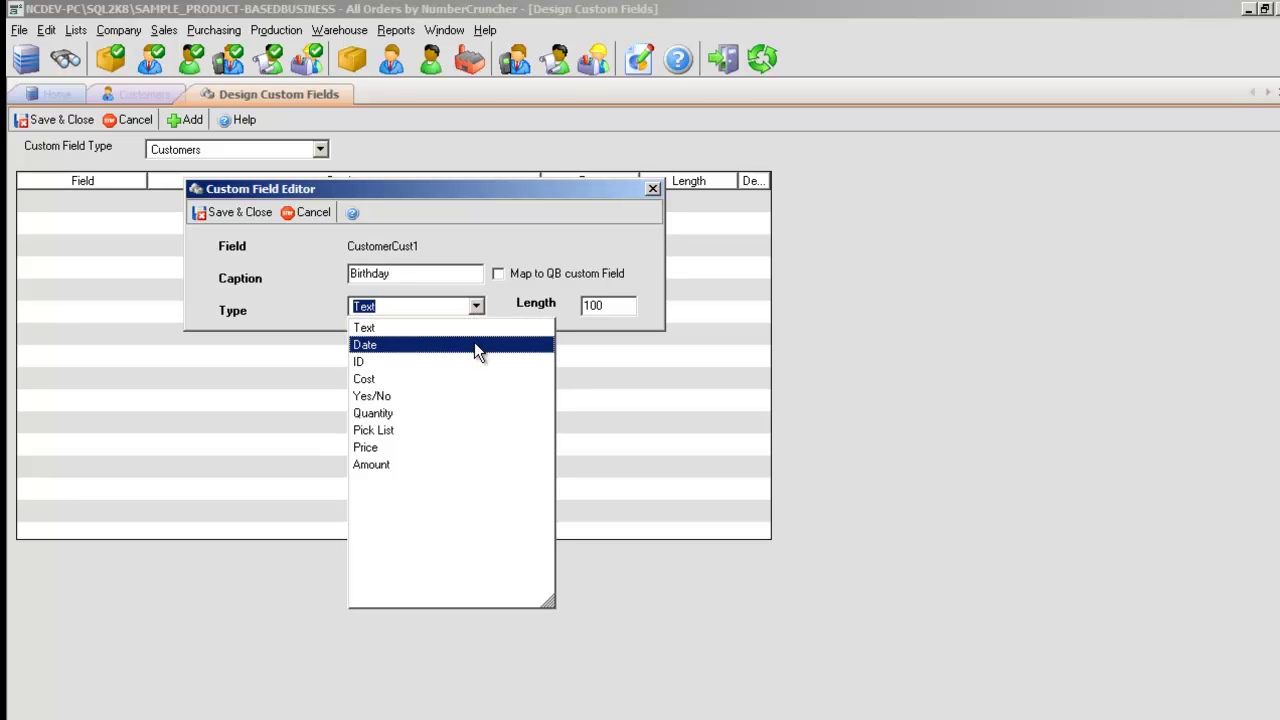
pyautogui.click(474, 343)
pyautogui.click(258, 214)
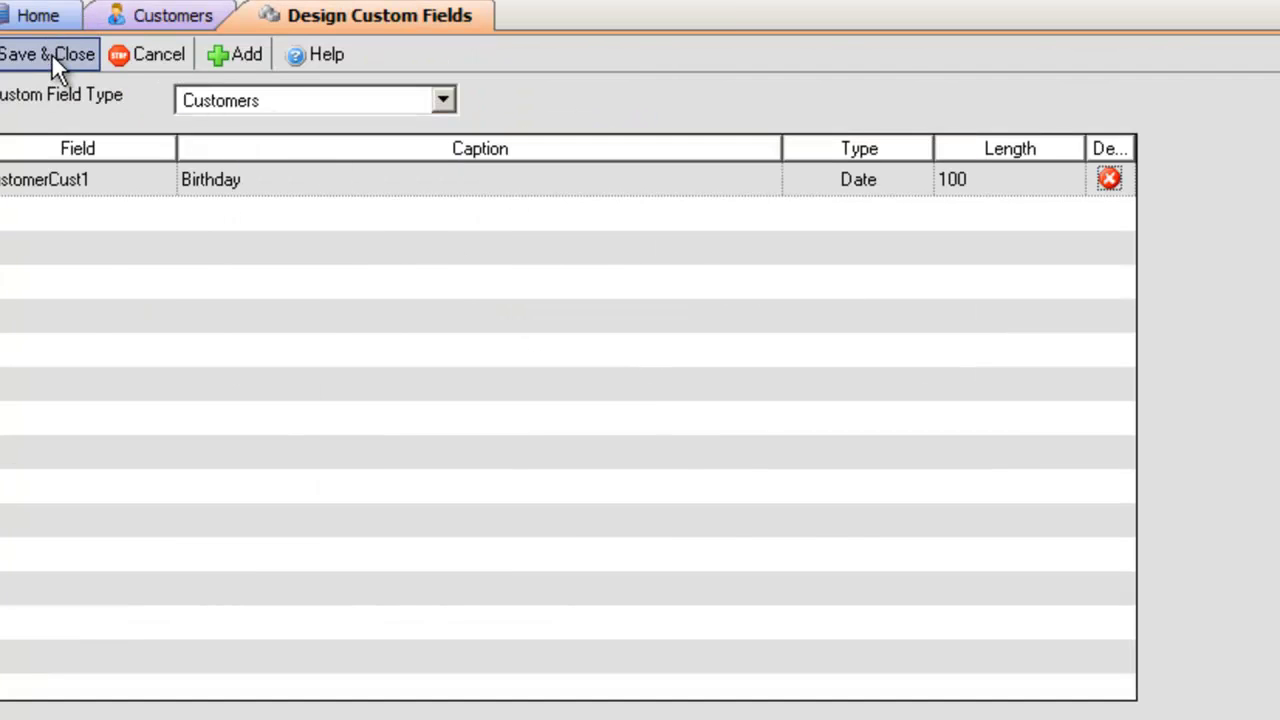
# - Save the Birthday field design and set the customer's birthday to 12/8/2011
pyautogui.click(51, 54)
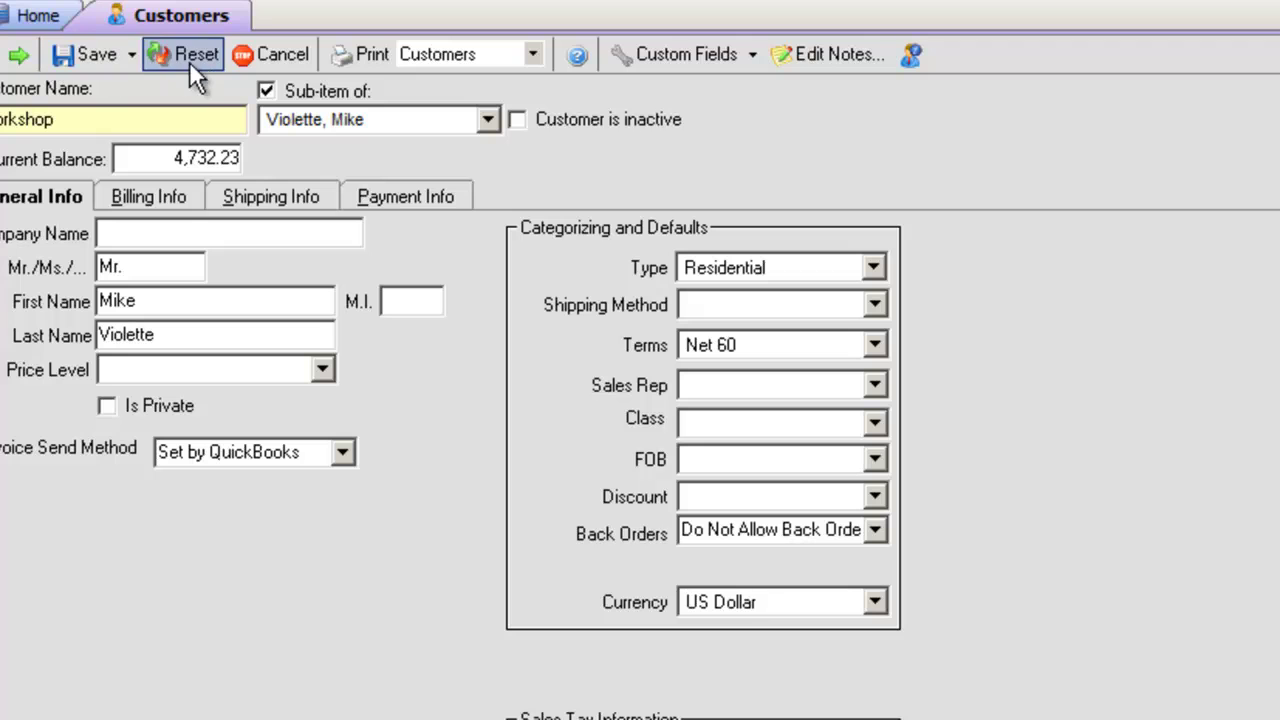
pyautogui.click(748, 55)
pyautogui.click(737, 91)
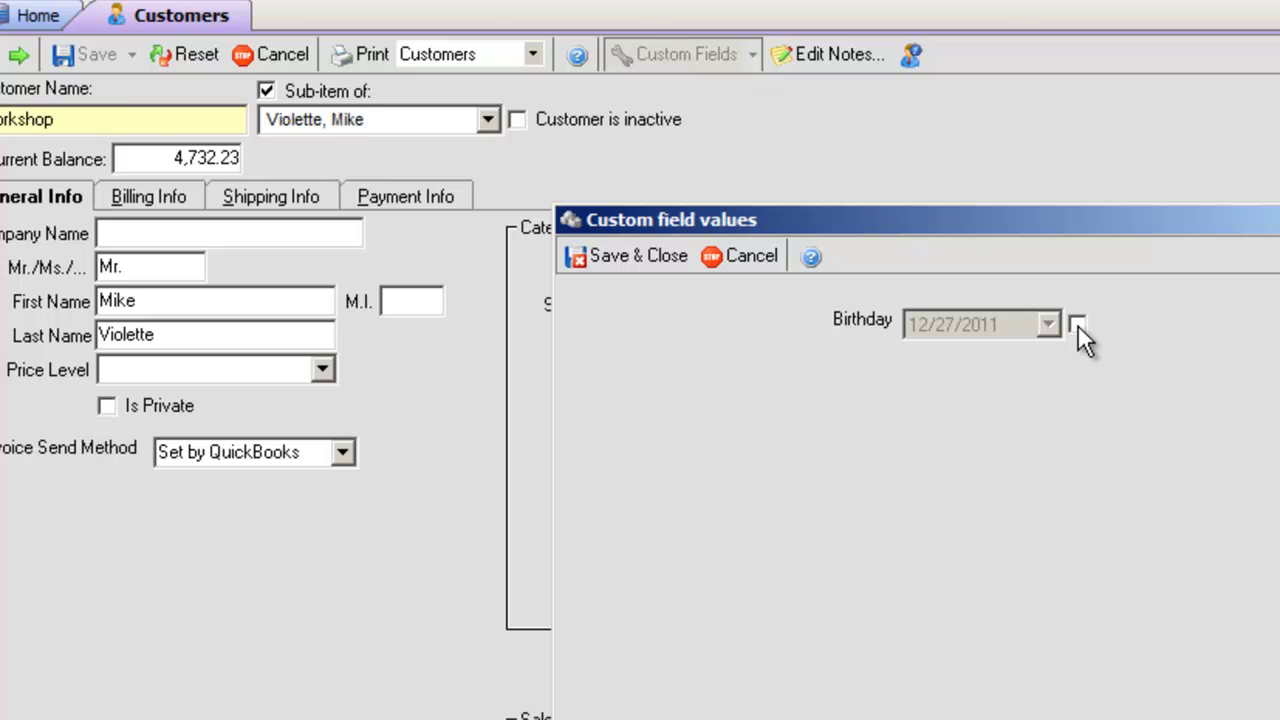
pyautogui.click(1078, 325)
pyautogui.click(1049, 325)
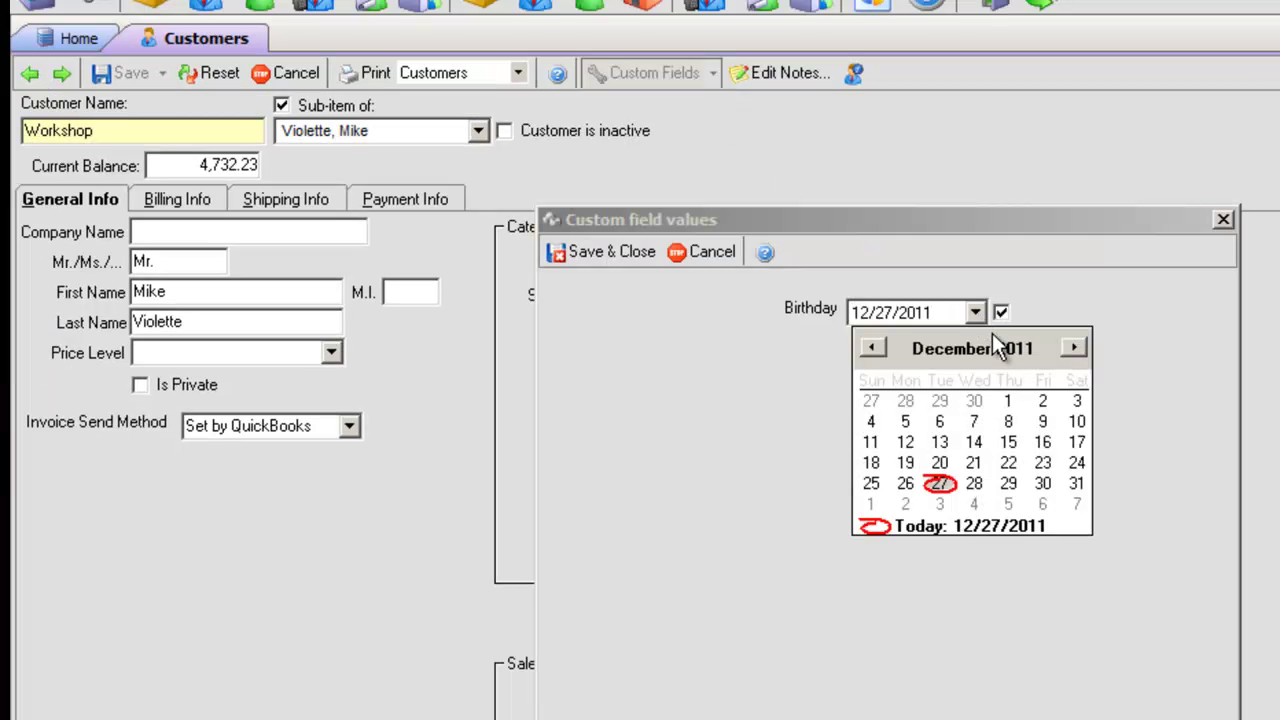
pyautogui.click(1008, 421)
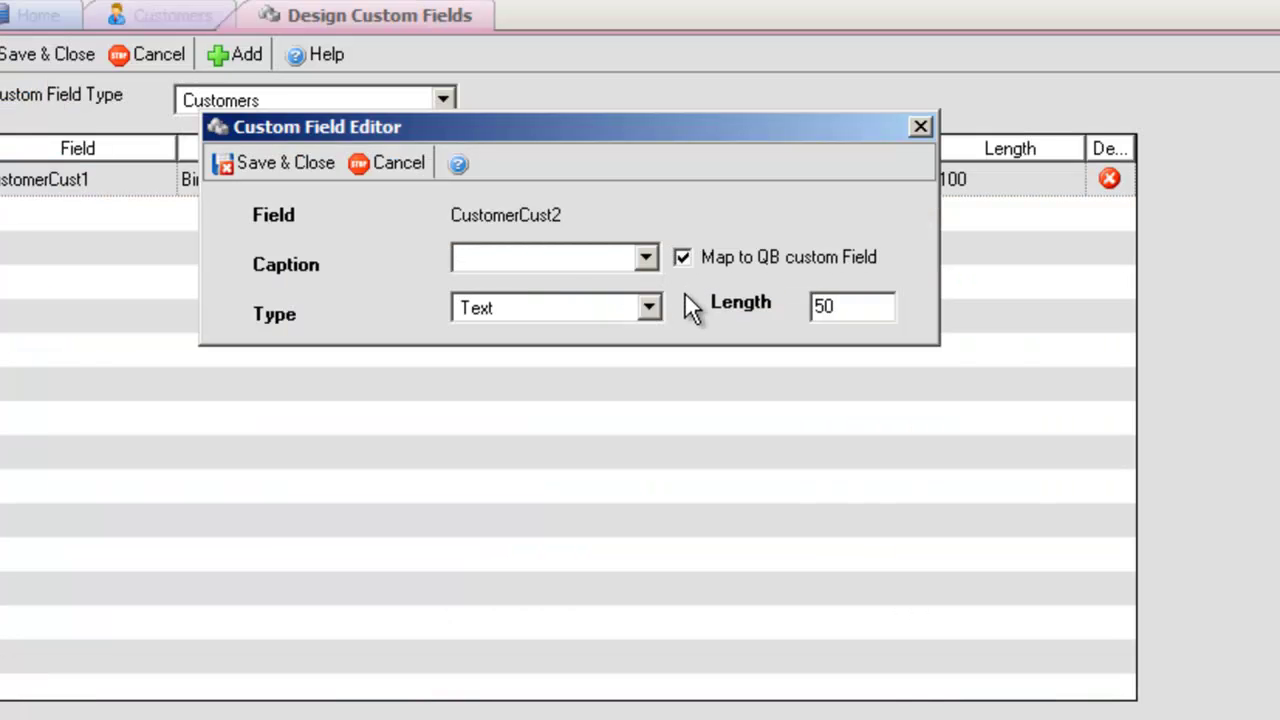
# - Use the QuickBooks field Contract # as the caption of the mapped field
pyautogui.click(648, 258)
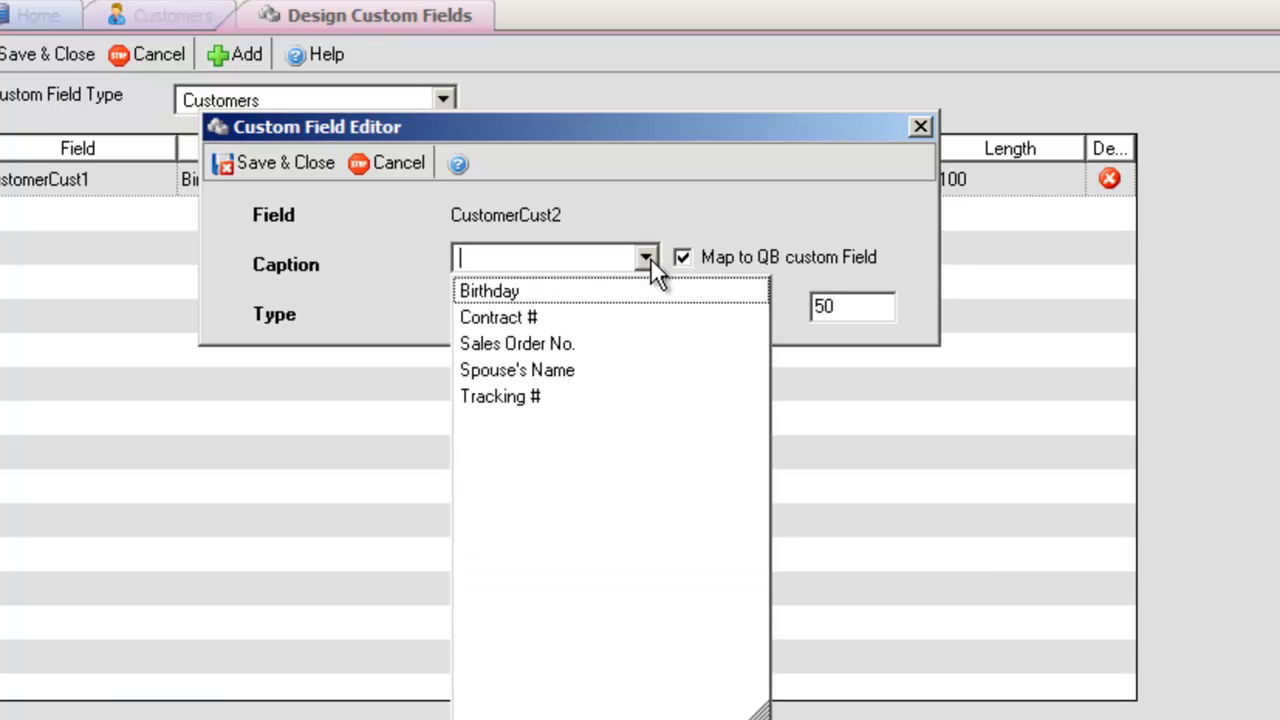
pyautogui.click(618, 316)
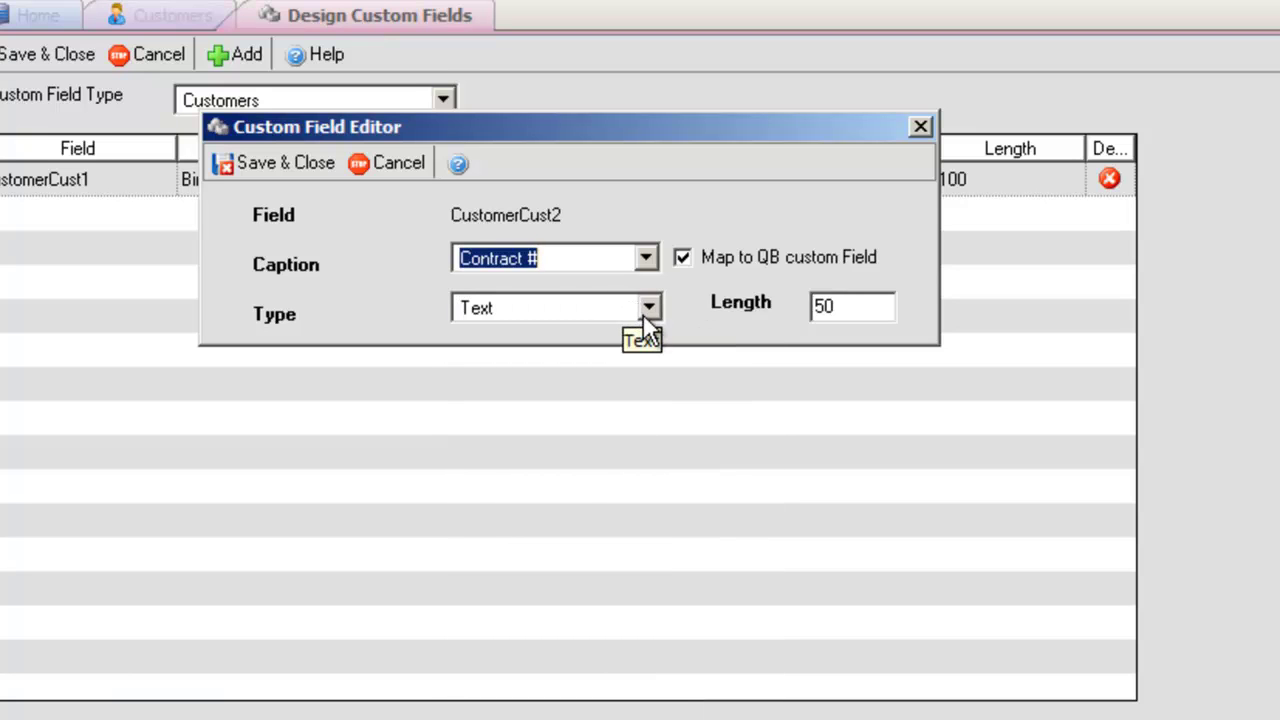
# - Save the Contract # field and add a new customer field captioned Status
pyautogui.click(273, 163)
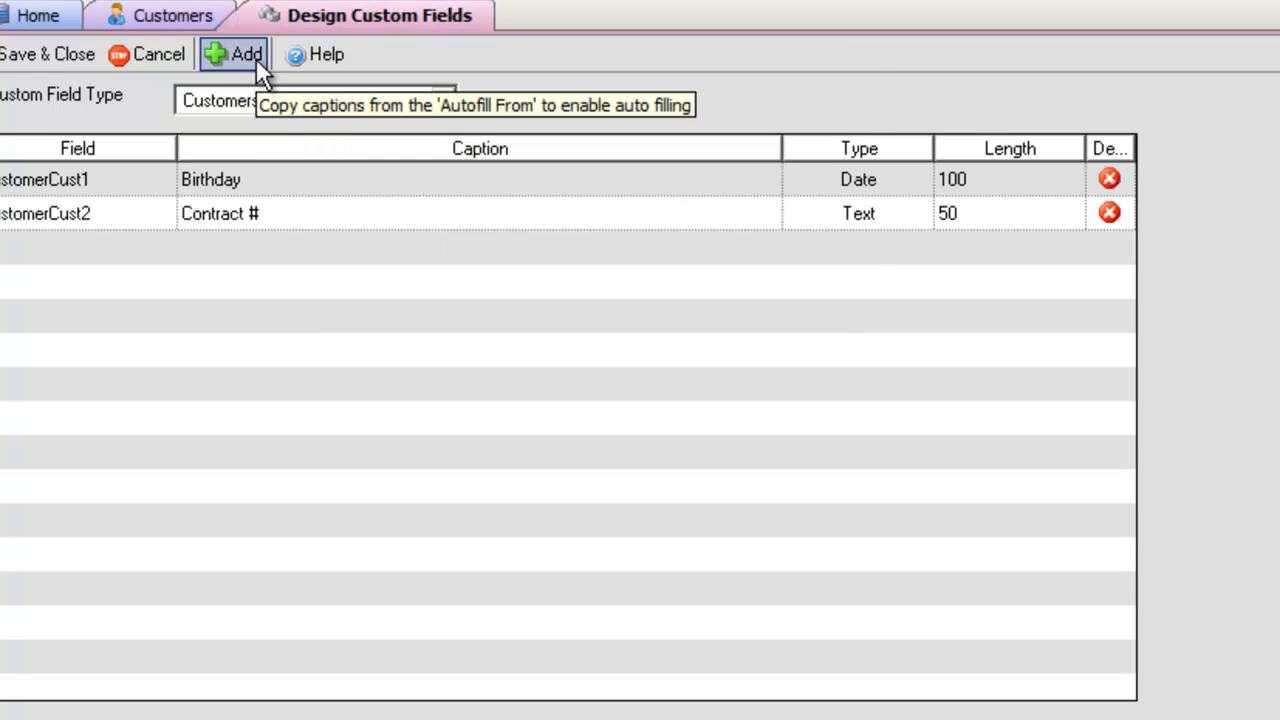
pyautogui.click(256, 58)
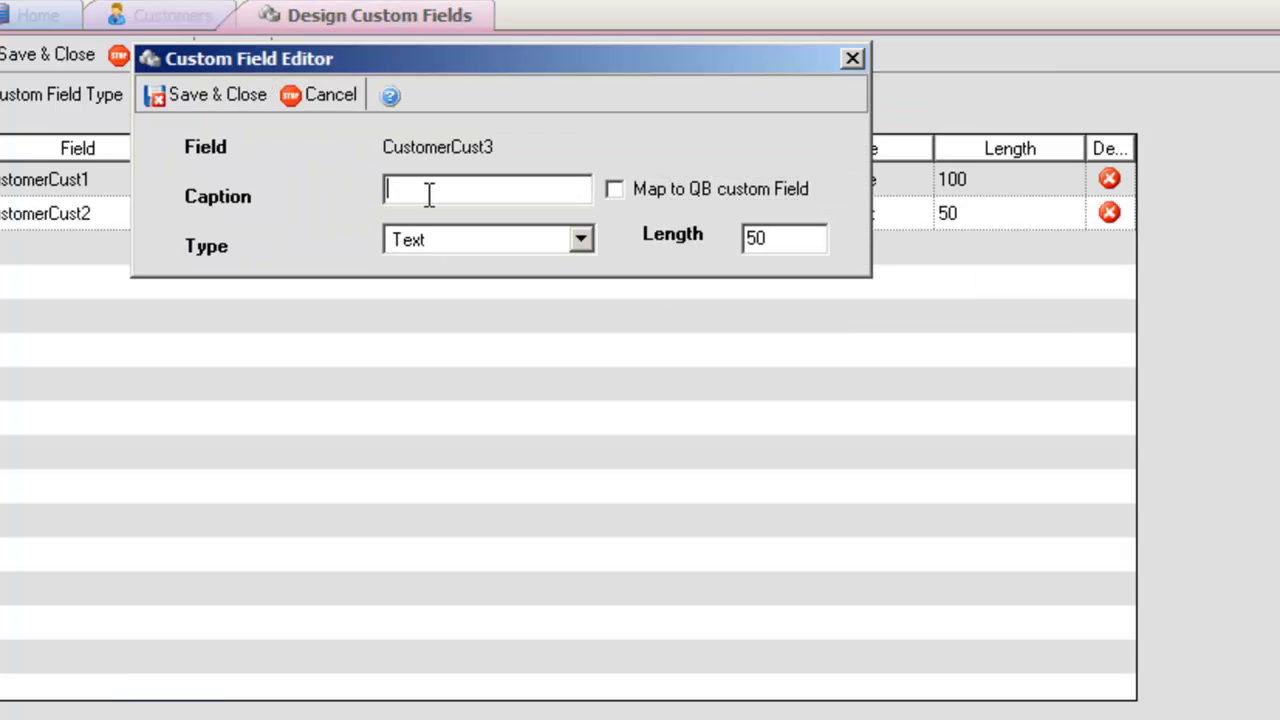
pyautogui.write('Status')
# - Caption the sales order field Cancel B/O, make it Yes/No, and tick it on the order
pyautogui.click(579, 241)
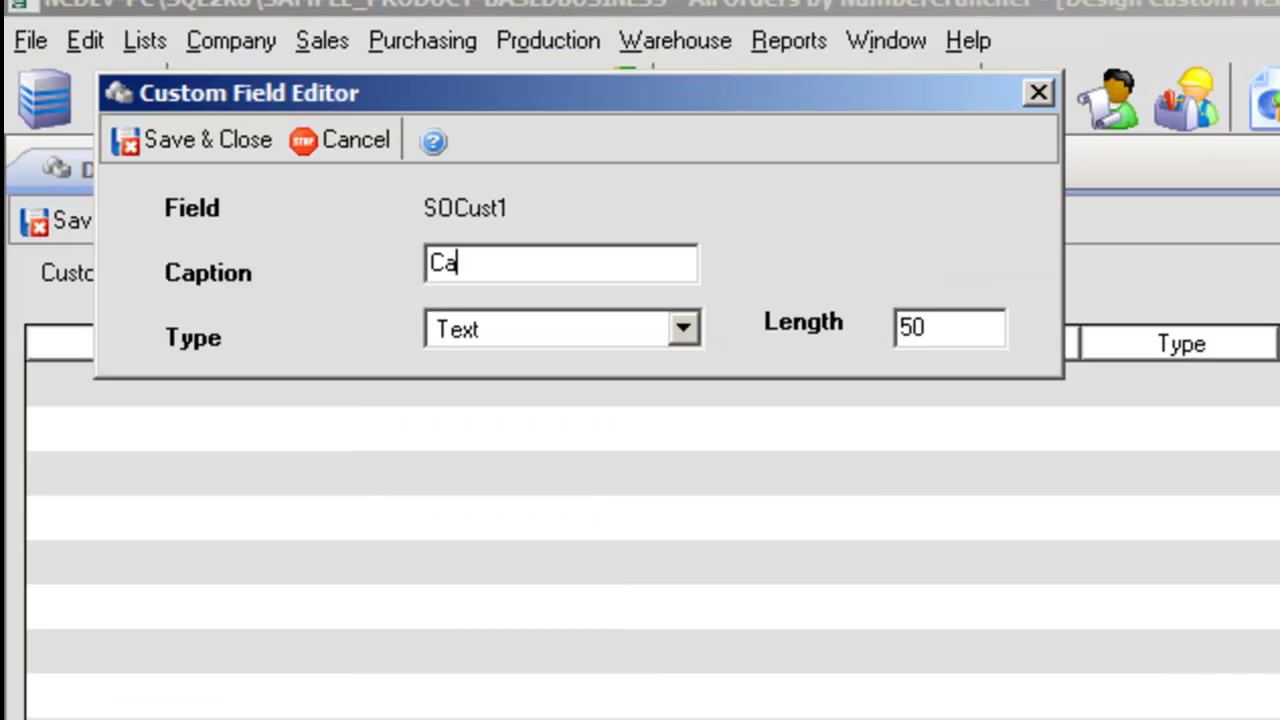
pyautogui.write('ncel B/O')
pyautogui.press('Tab')
pyautogui.hotkey('alt', 'Down')
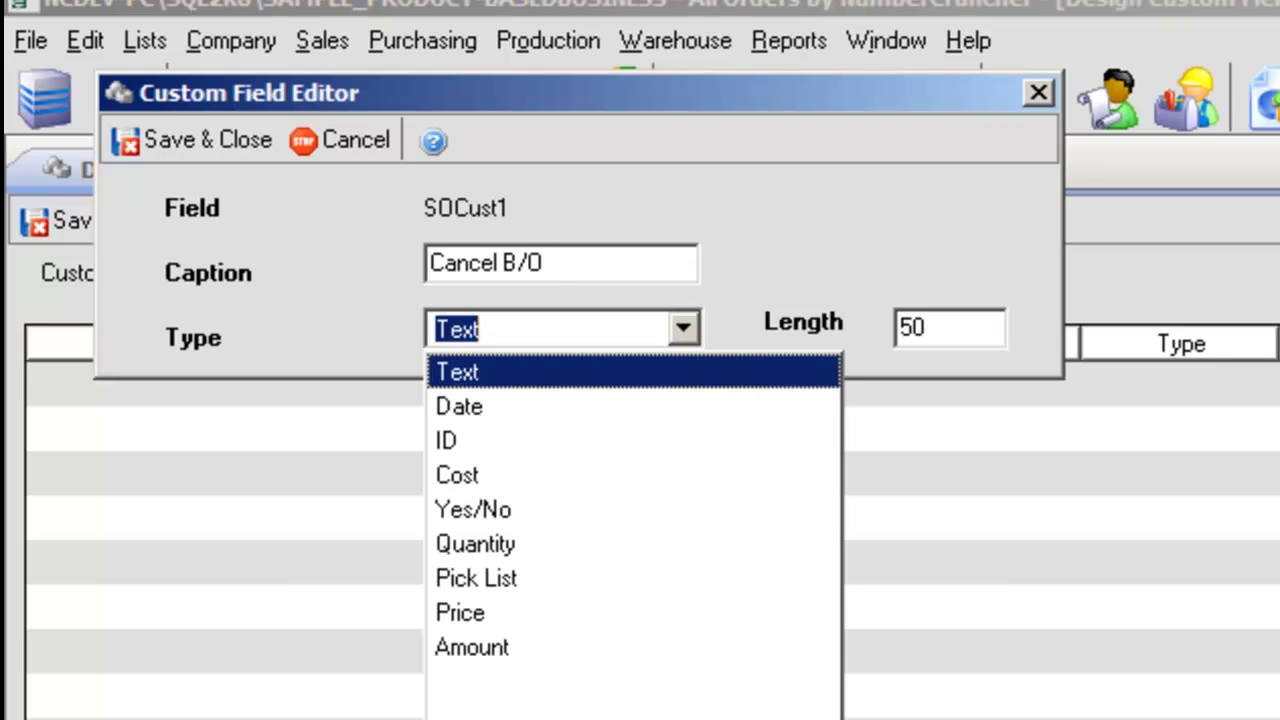
pyautogui.press('Down')
pyautogui.press('Down')
pyautogui.press('Down')
pyautogui.press('Down')
pyautogui.press('Return')
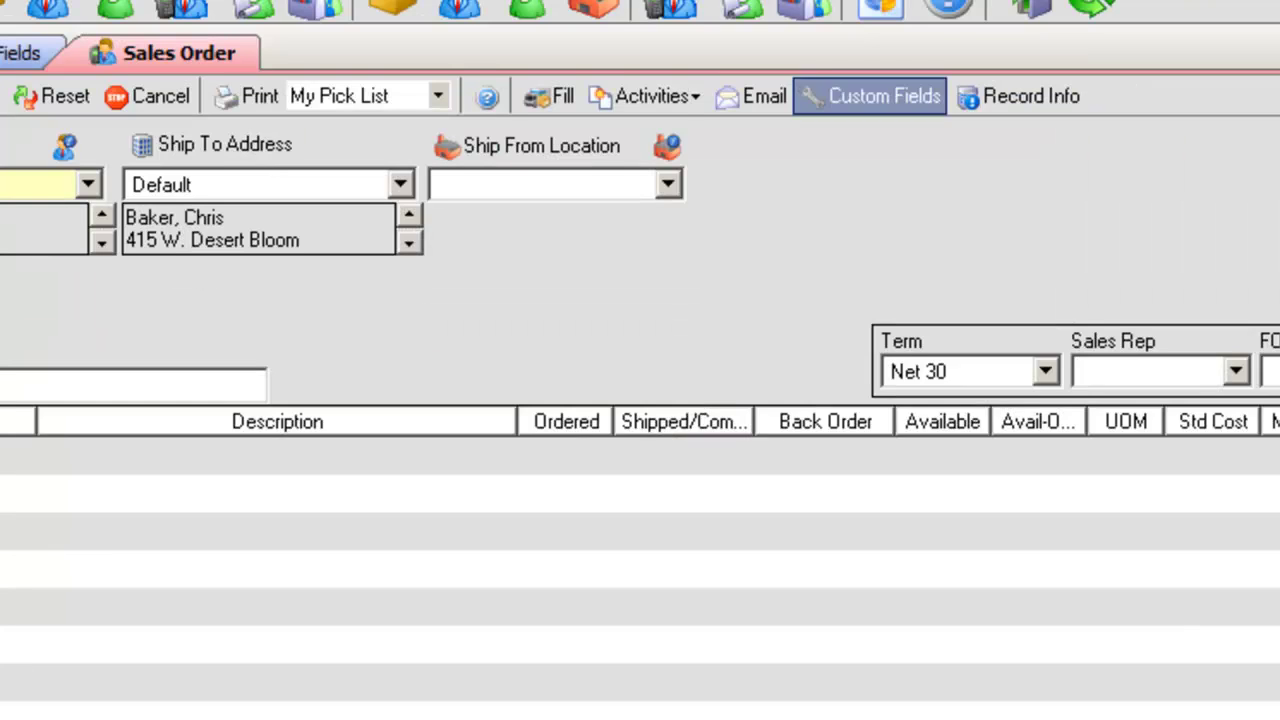
pyautogui.click(869, 96)
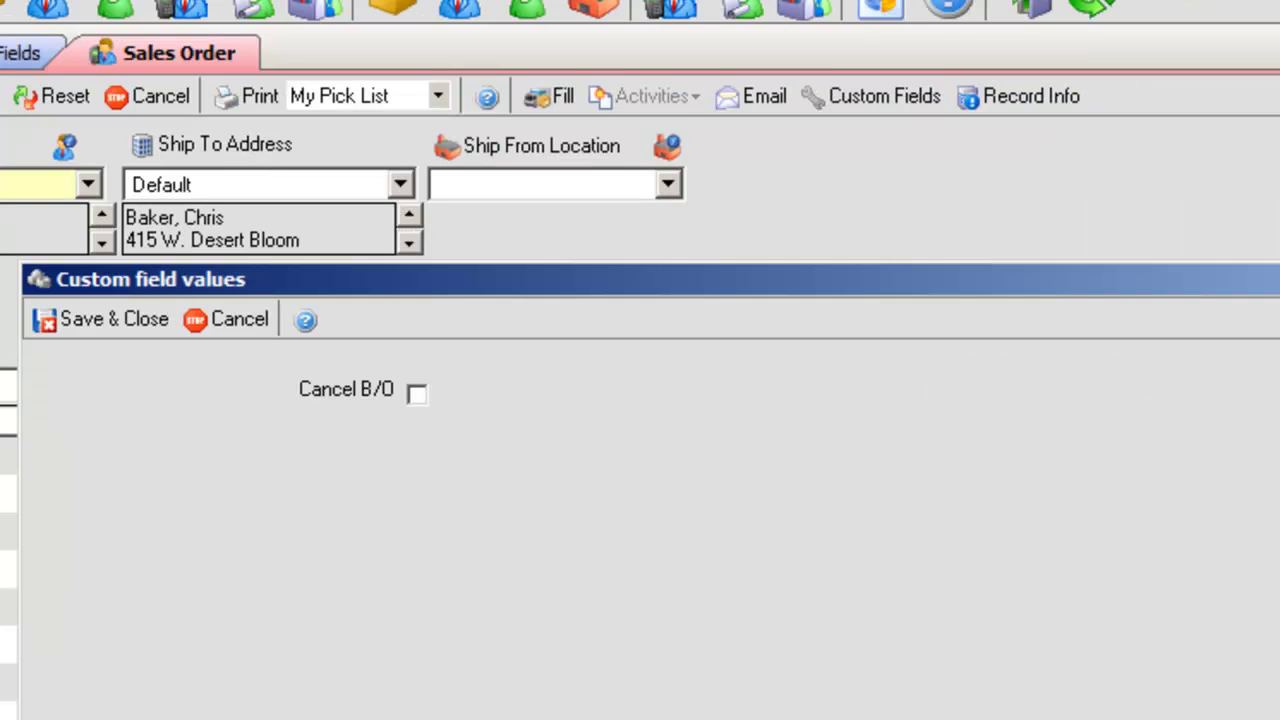
pyautogui.press('space')
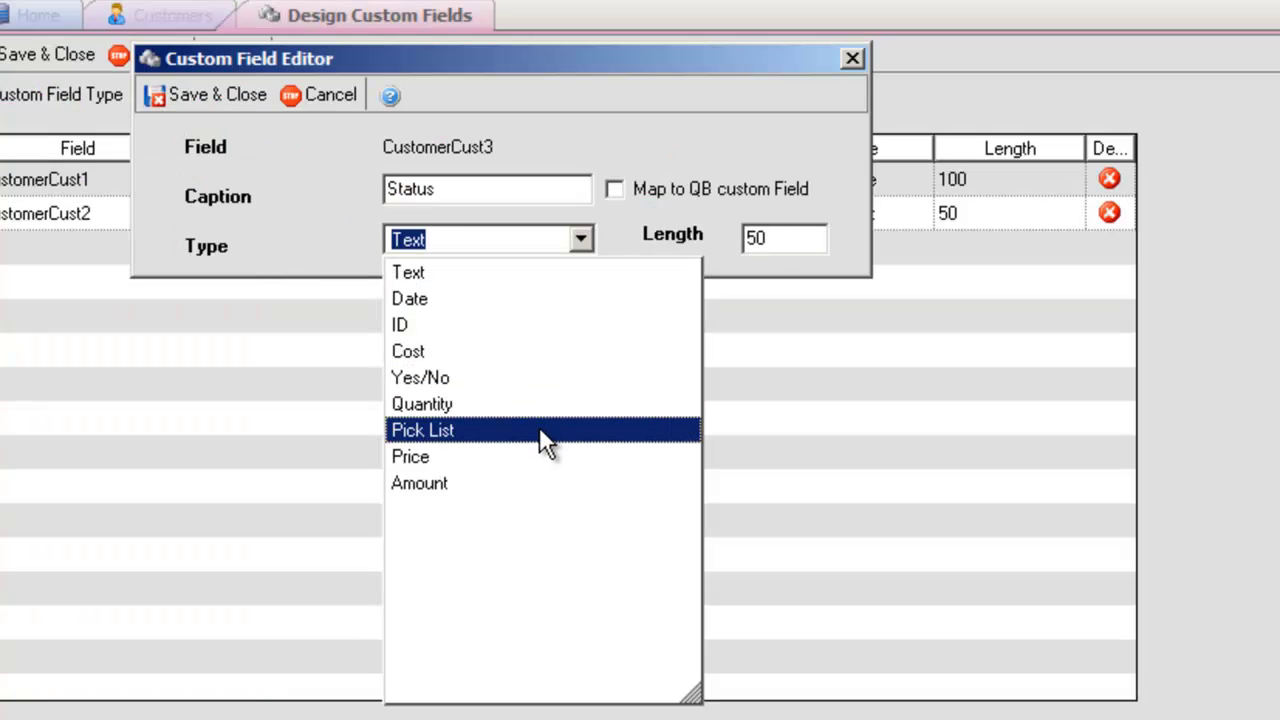
# - Set the Status type to Pick List and add the values Married, Single and Divorced
pyautogui.click(539, 430)
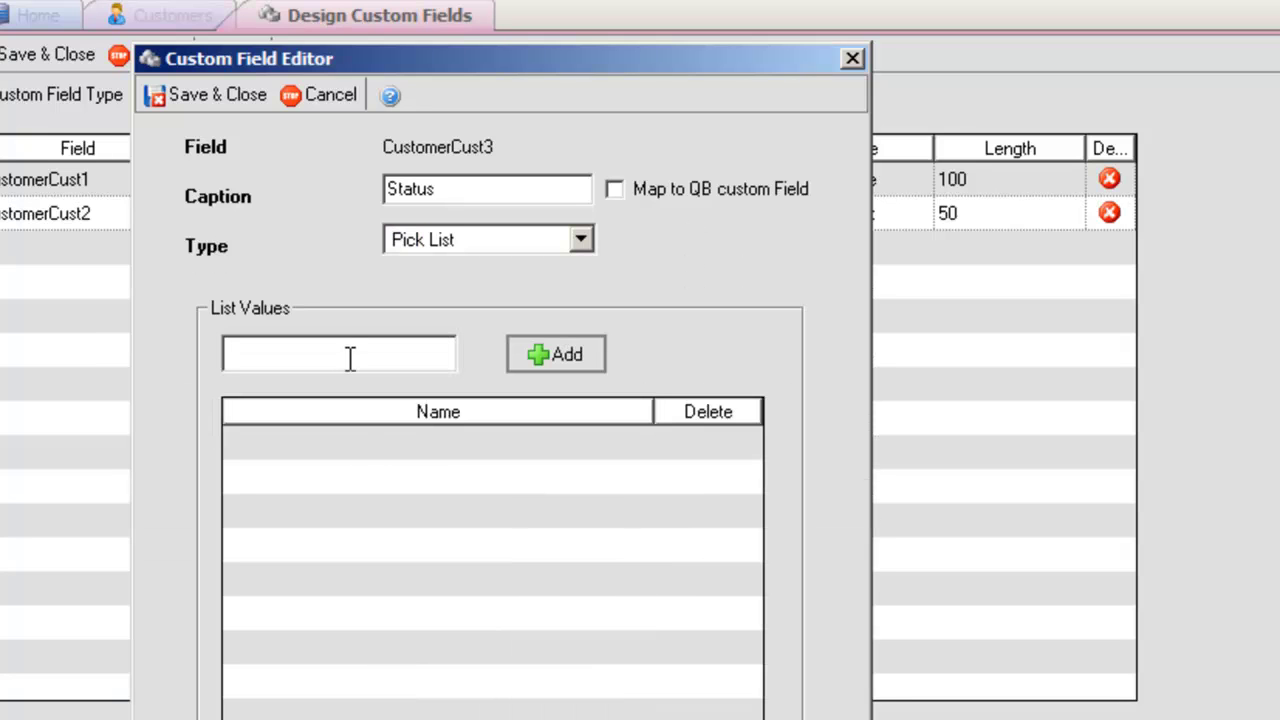
pyautogui.click(357, 357)
pyautogui.write('Married')
pyautogui.click(565, 358)
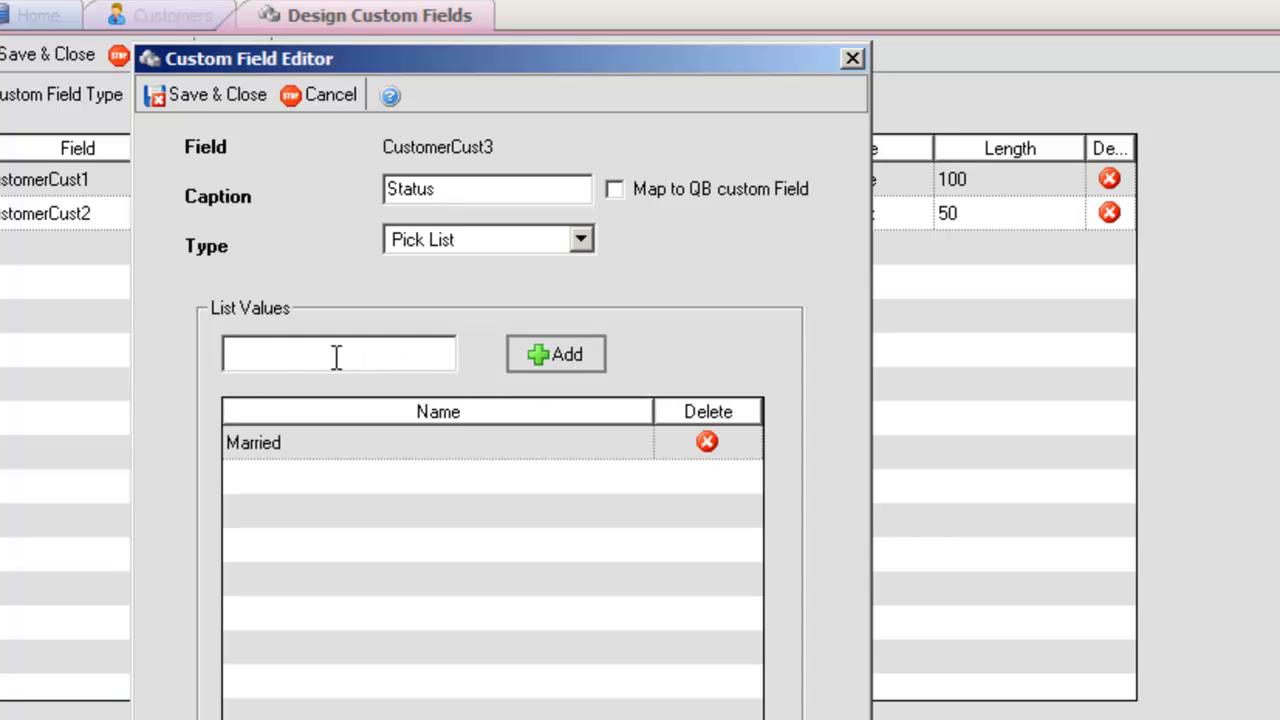
pyautogui.write('Single')
pyautogui.click(565, 358)
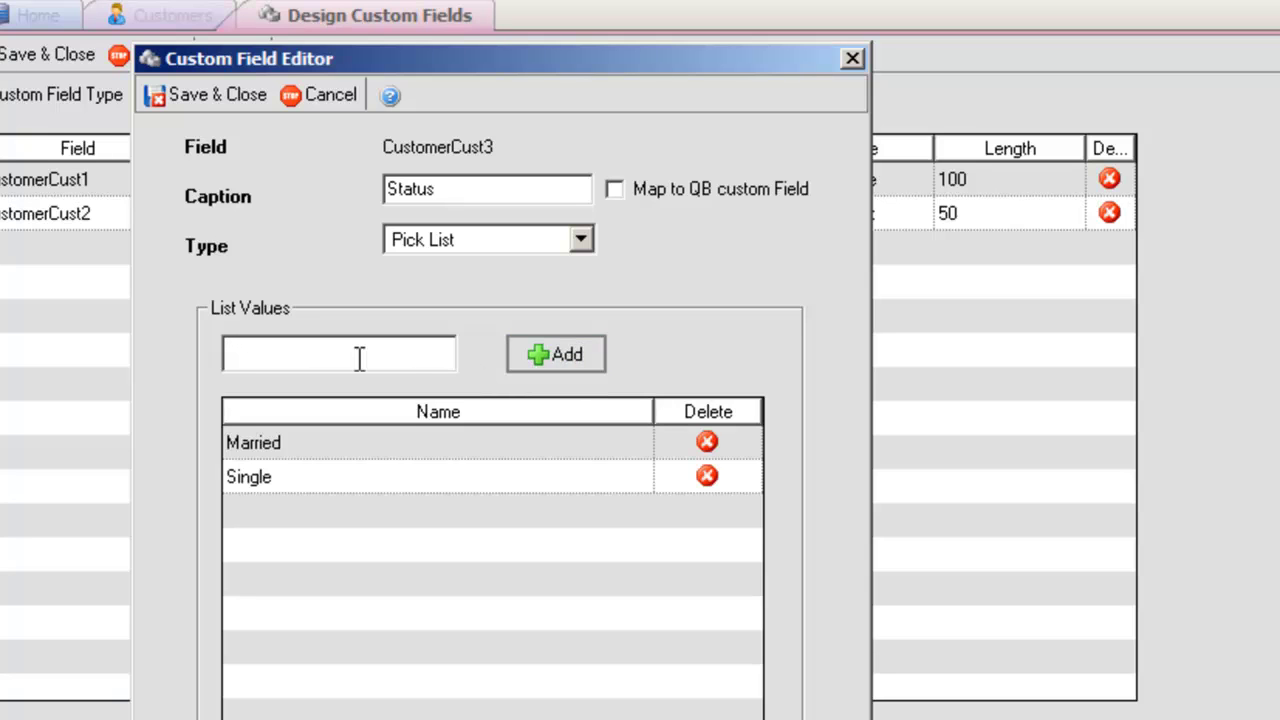
pyautogui.write('Divorced')
pyautogui.click(579, 361)
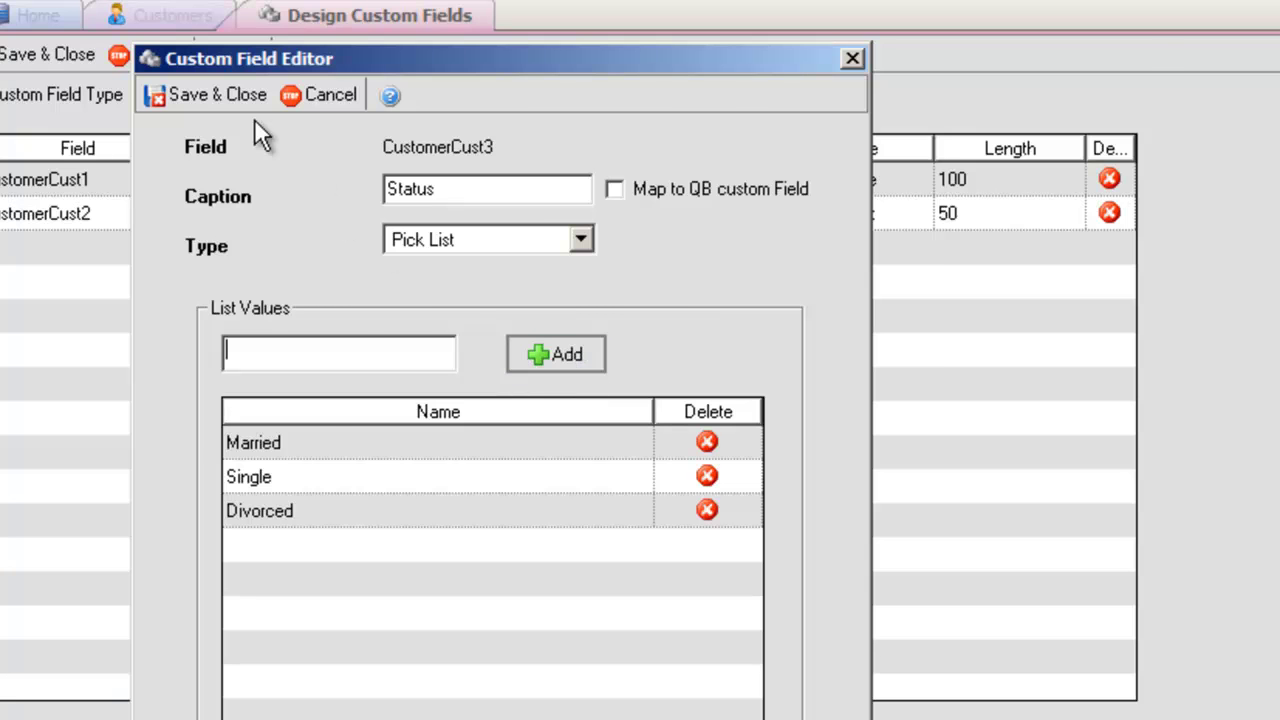
# - Save the Status field and pick a birthday date in the customer's custom field values
pyautogui.click(210, 95)
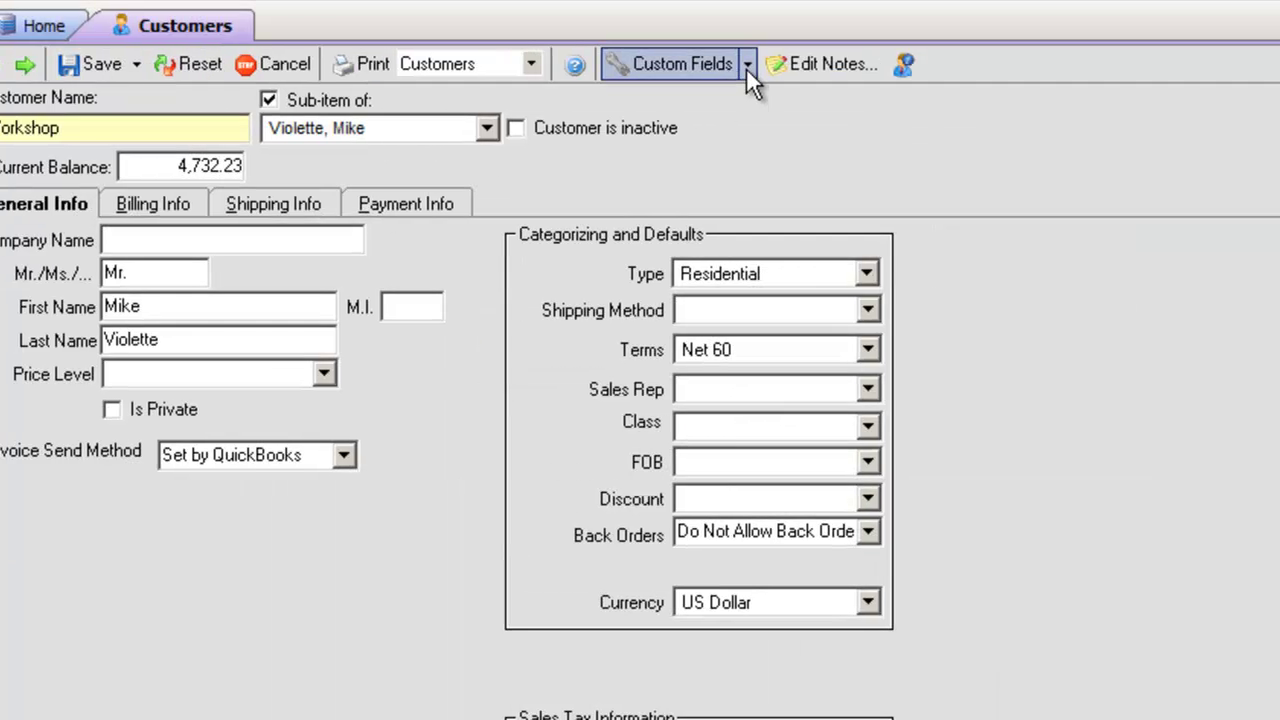
pyautogui.click(749, 64)
pyautogui.click(735, 101)
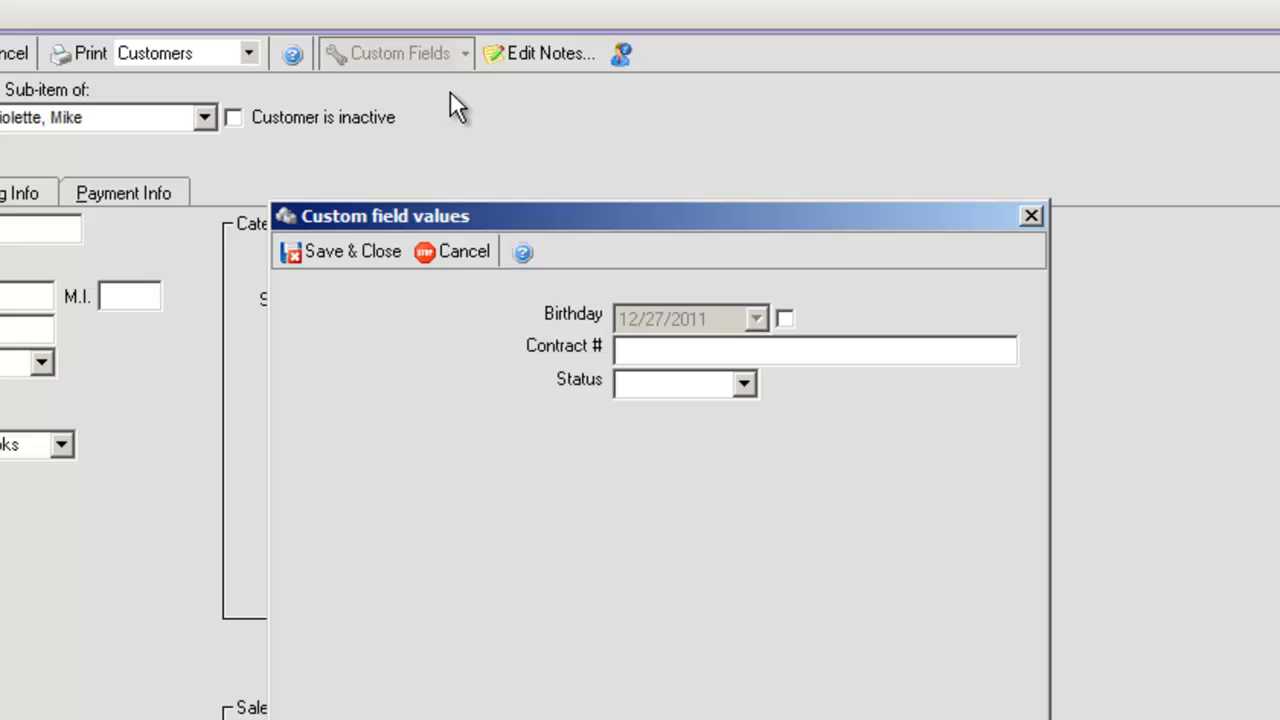
pyautogui.click(784, 318)
pyautogui.click(757, 318)
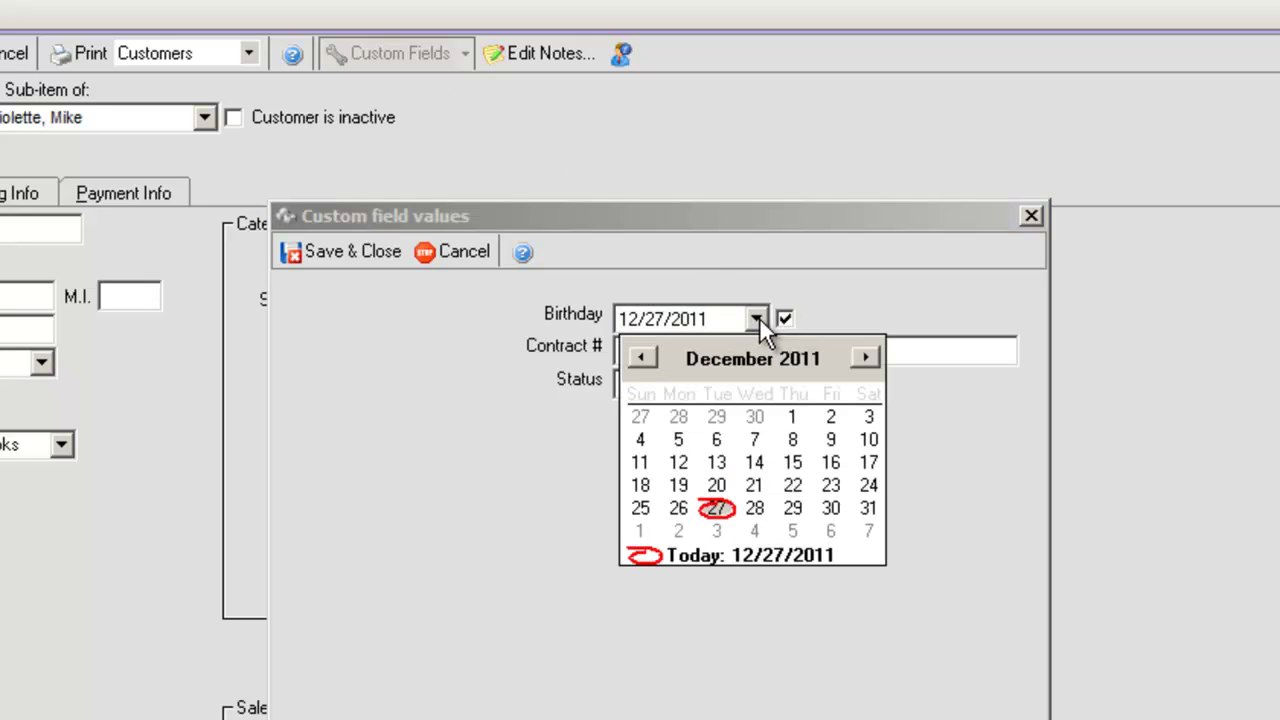
pyautogui.click(792, 440)
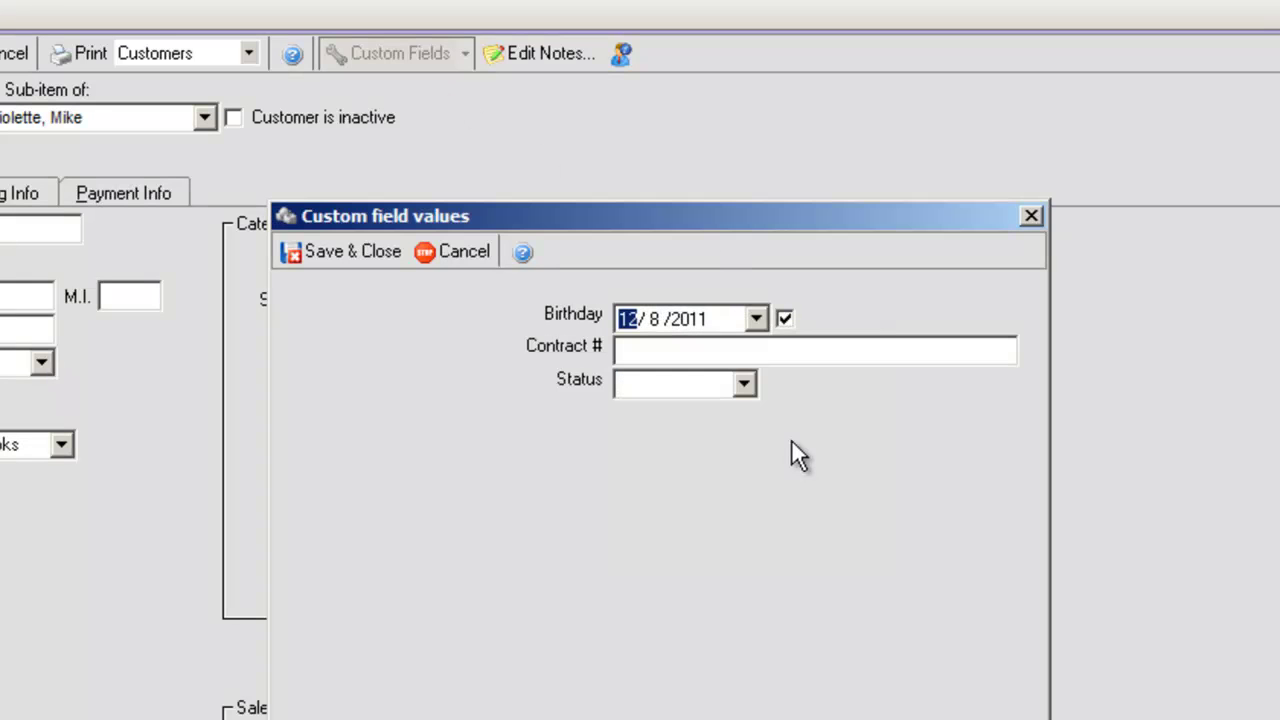
# - Enter the customer's contract number and set Status to Married
pyautogui.click(650, 355)
pyautogui.write('58754')
pyautogui.click(744, 384)
pyautogui.click(718, 411)
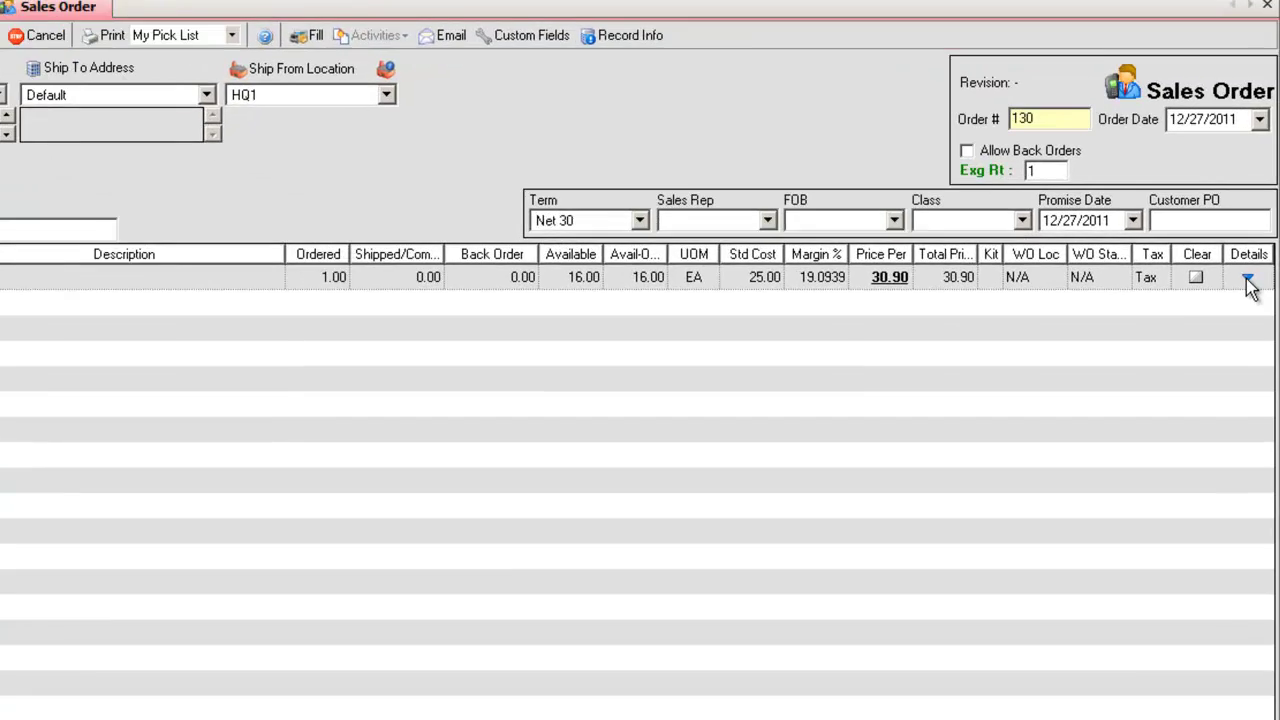
# - Open the details options on the item 8542568 line of Sales Order 130
pyautogui.click(1255, 330)
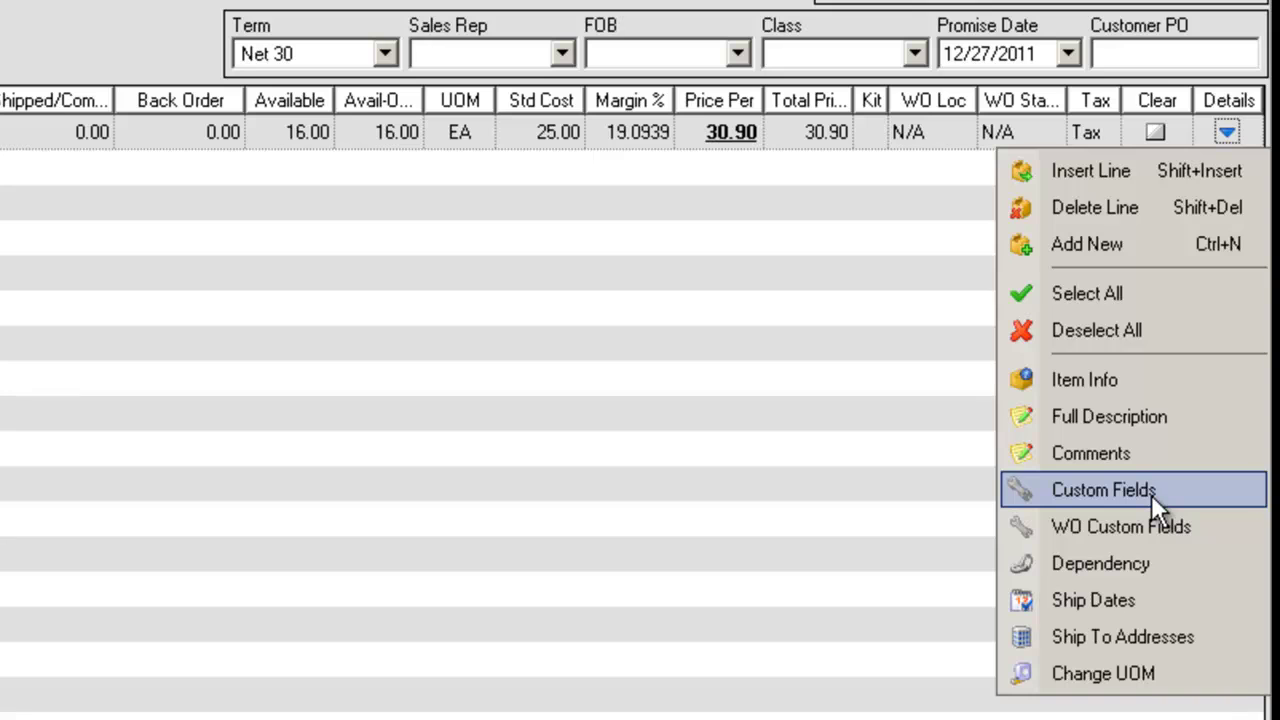
# - Add a new Sales Order Items field captioned Job# with type Pick List
pyautogui.click(1151, 494)
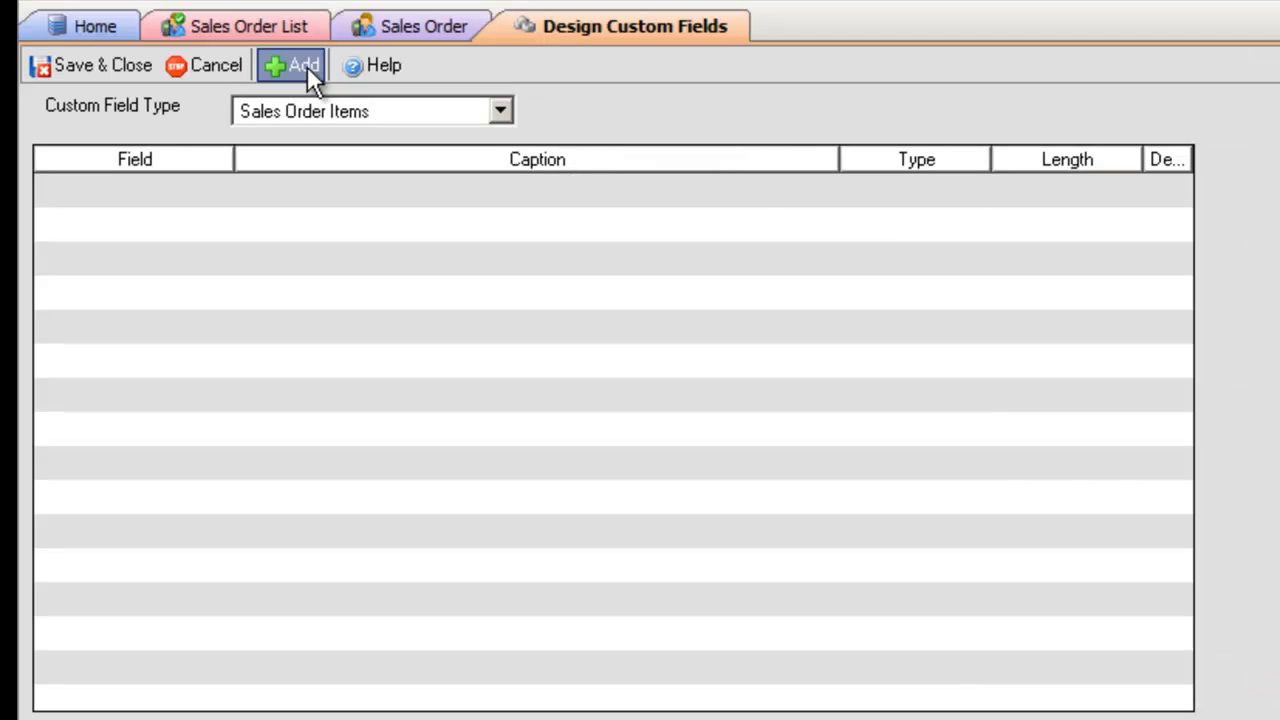
pyautogui.click(307, 66)
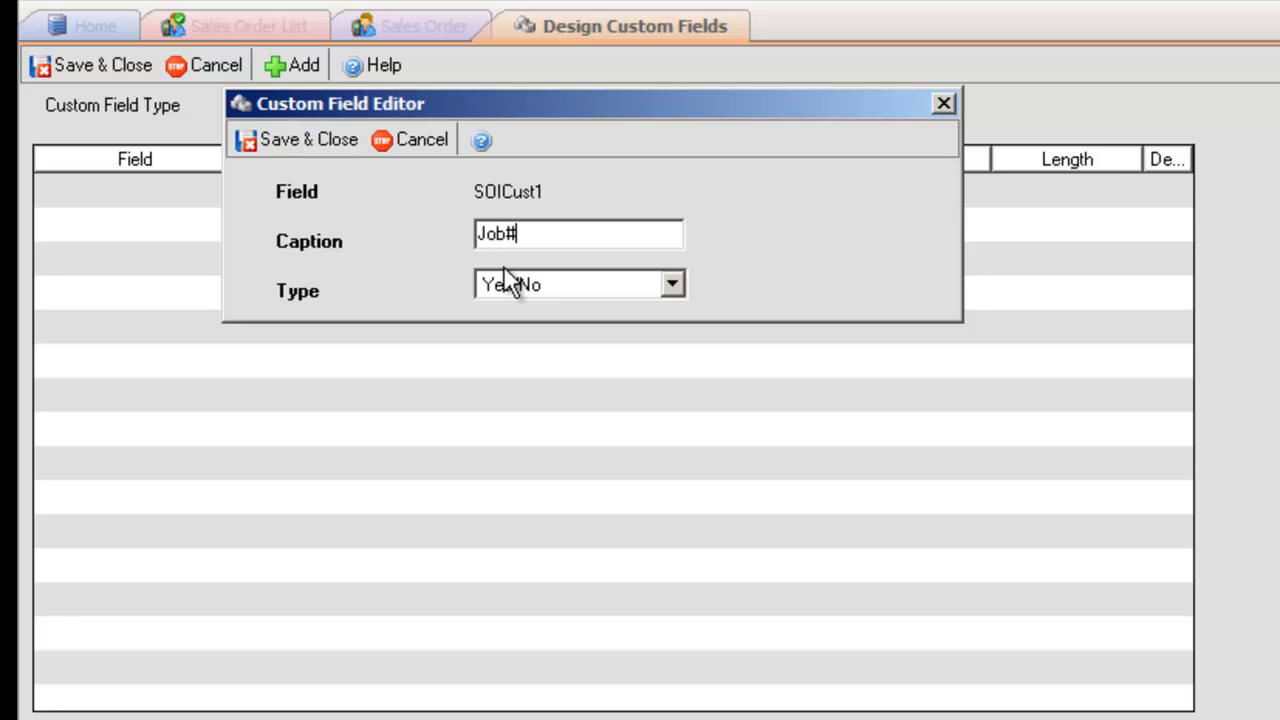
pyautogui.click(671, 284)
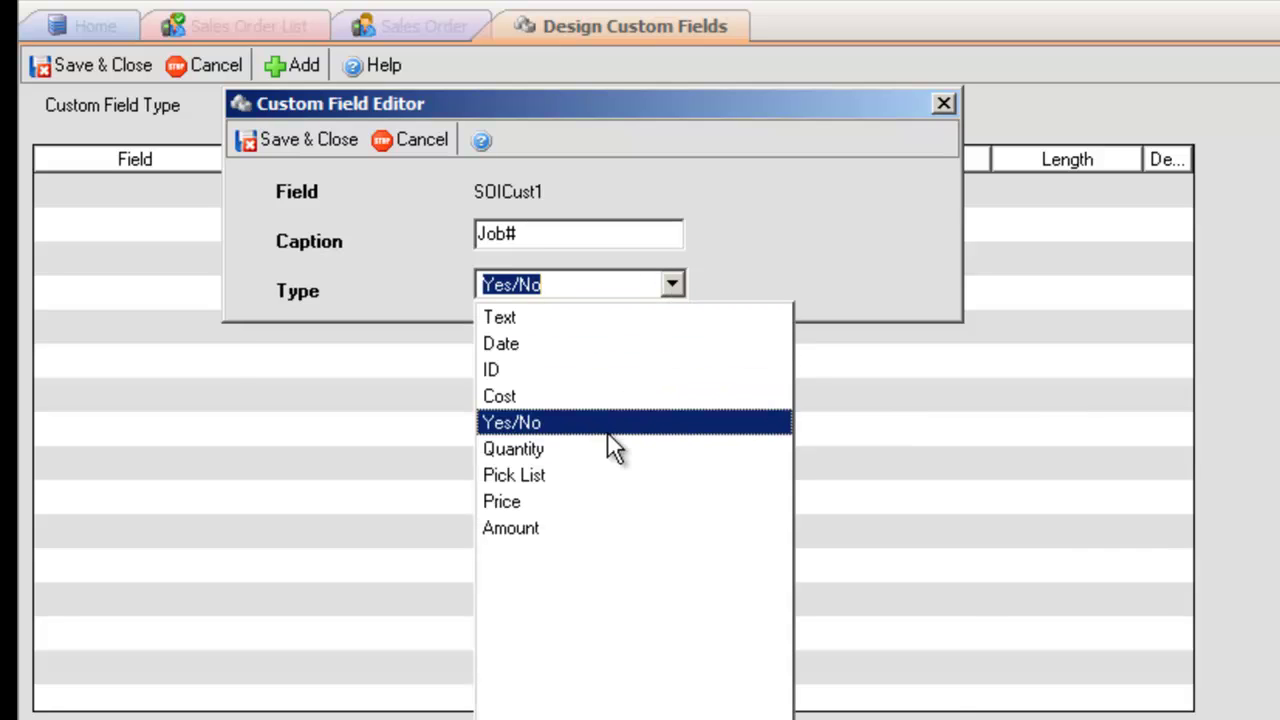
pyautogui.click(590, 474)
# - Add the pick-list values 54258, 68965 and 48652 to Job#
pyautogui.click(502, 402)
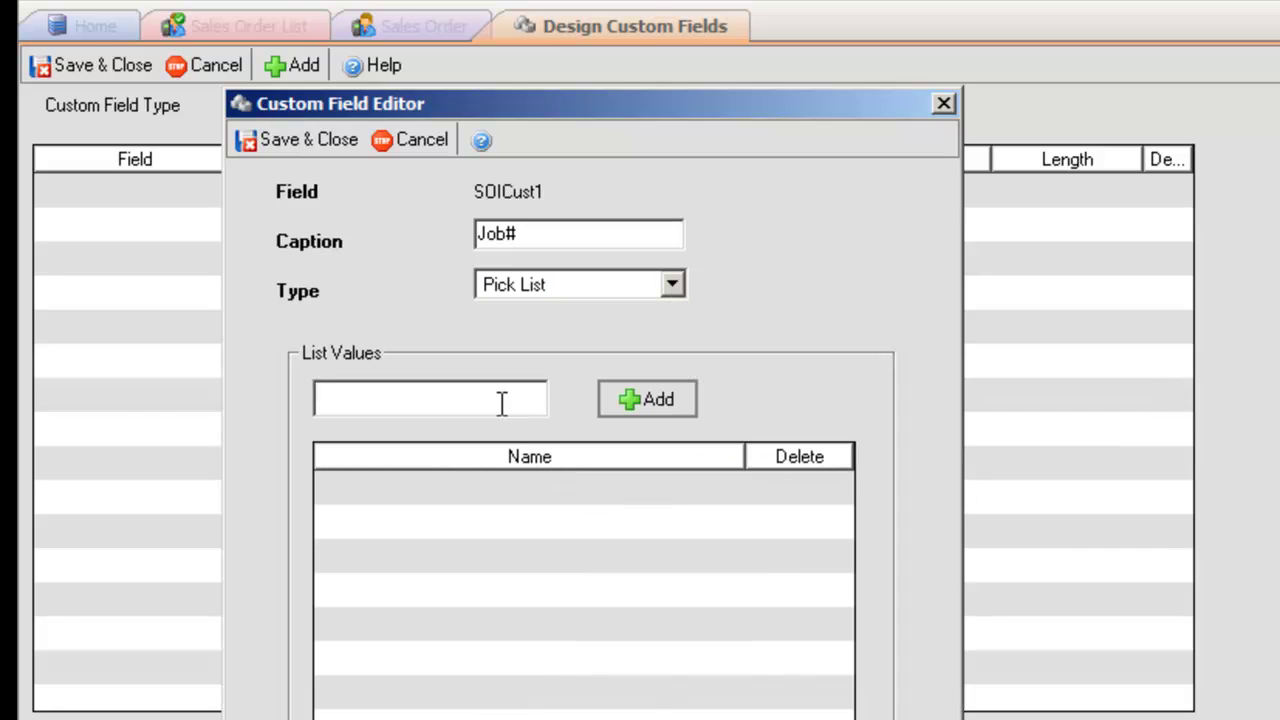
pyautogui.write('54258')
pyautogui.click(662, 400)
pyautogui.write('68965')
pyautogui.click(692, 396)
pyautogui.write('48652')
pyautogui.click(661, 404)
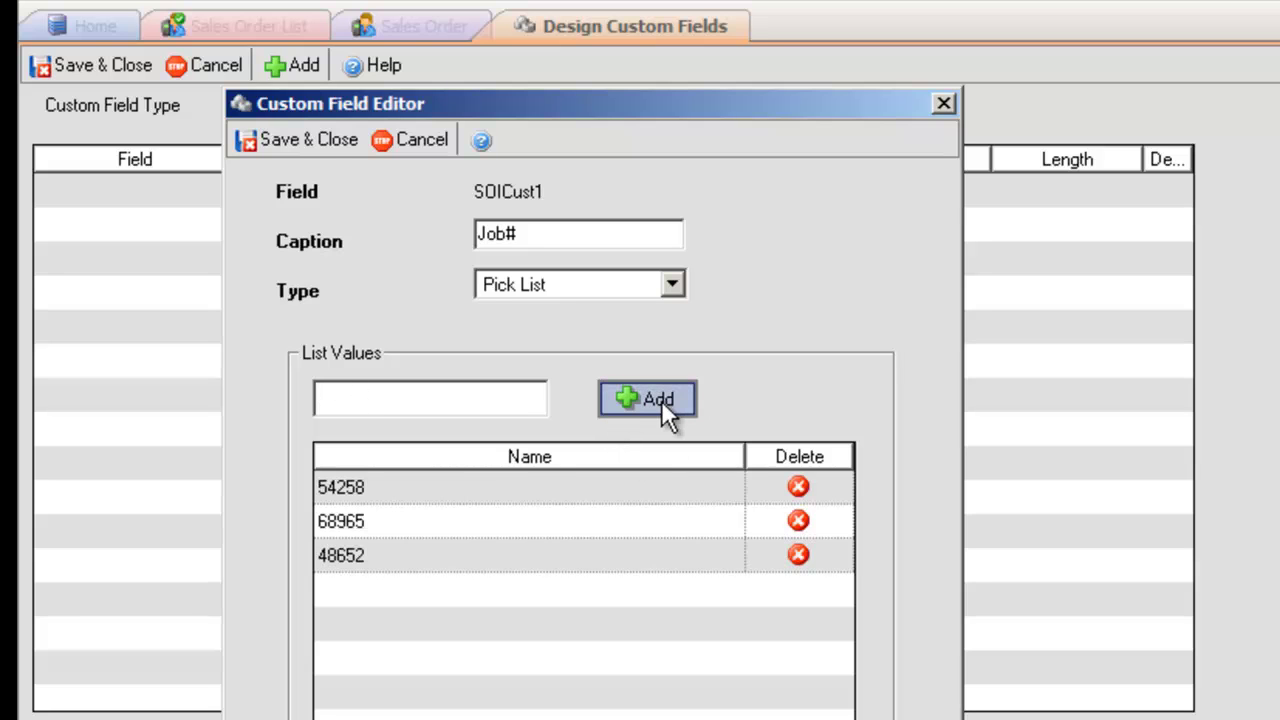
# - Save the Sales Order Items Job# field and switch custom fields to Ship Doc Items
pyautogui.click(302, 140)
pyautogui.click(500, 110)
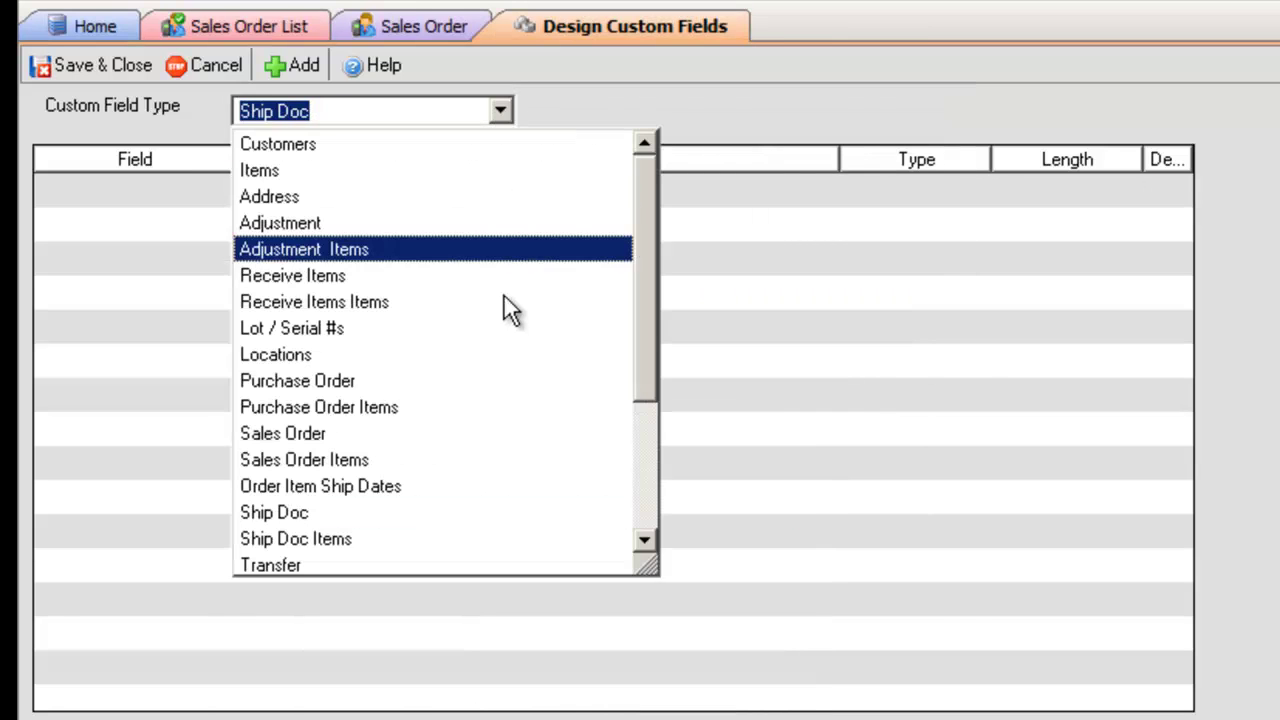
pyautogui.click(507, 537)
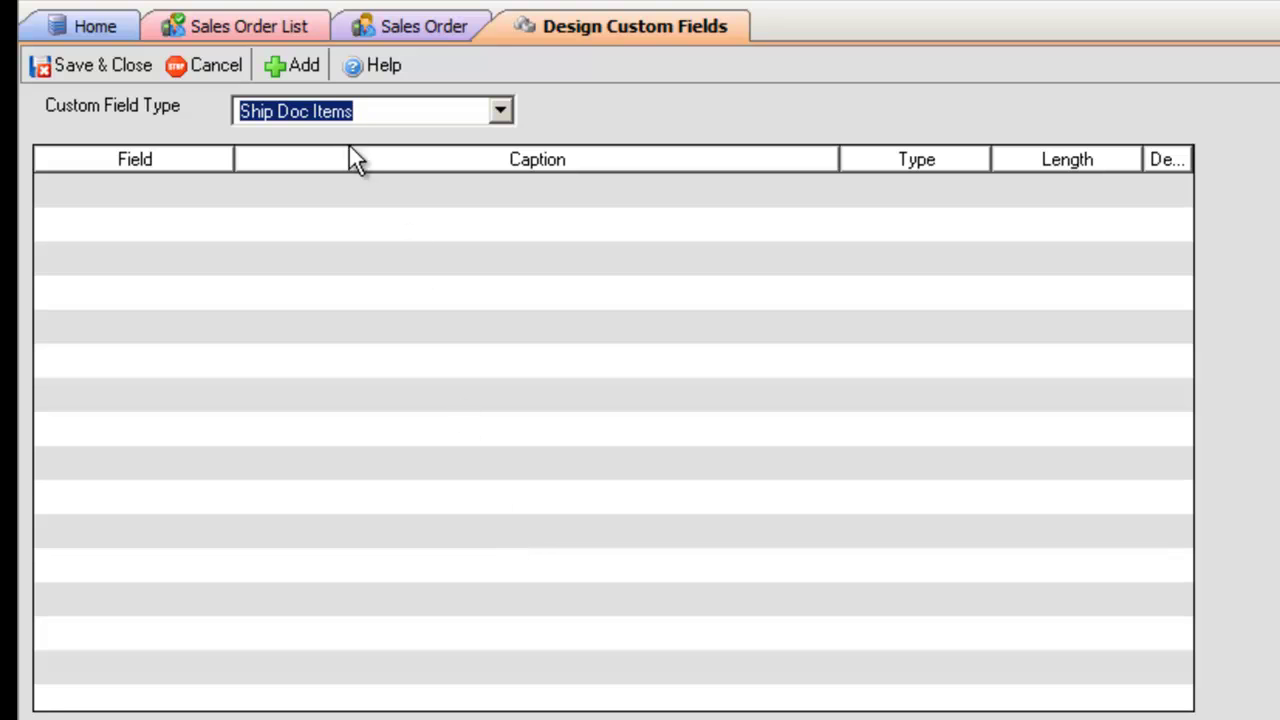
# - Add a Ship Doc Items custom field captioned Job# of type Pick List
pyautogui.click(316, 67)
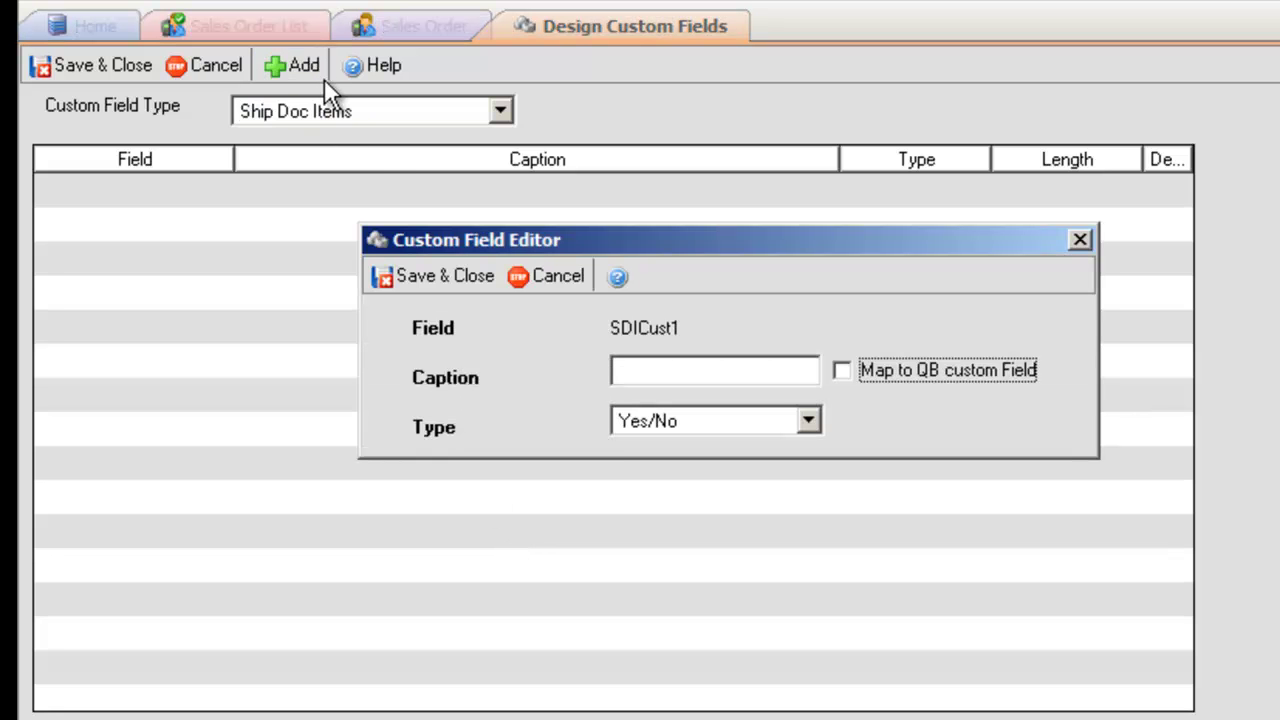
pyautogui.click(635, 370)
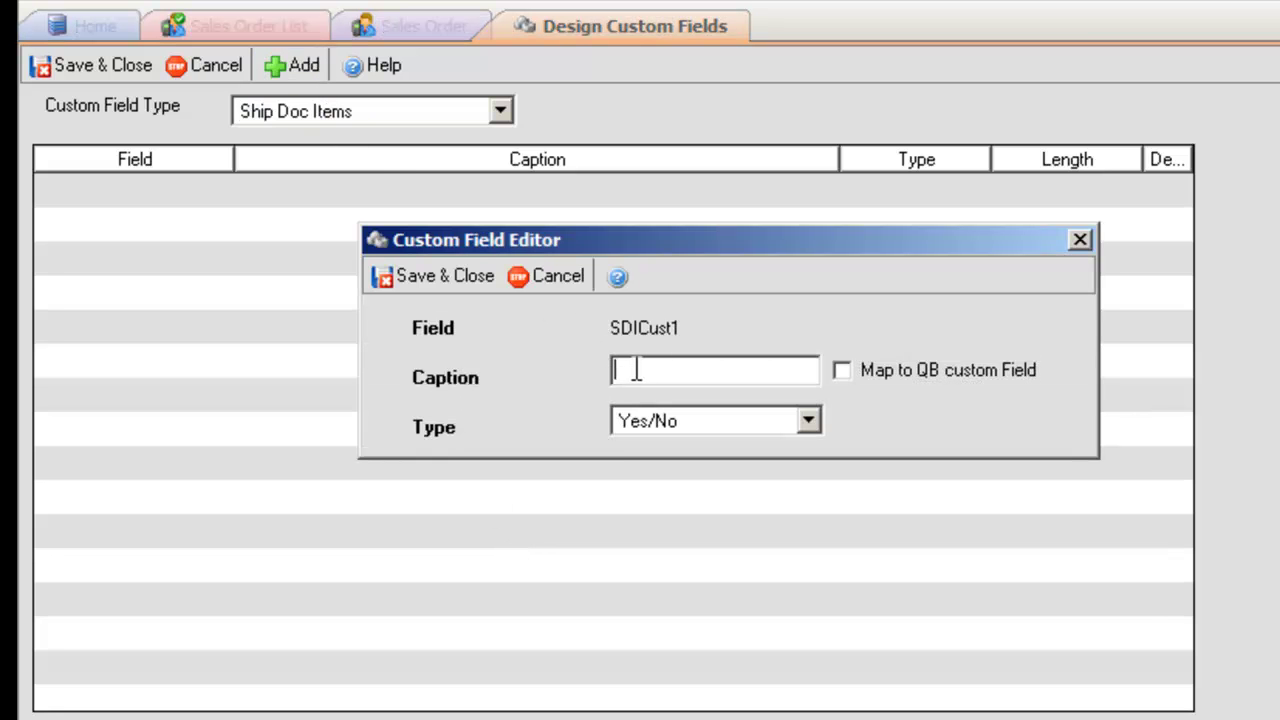
pyautogui.write('Job#')
pyautogui.click(812, 418)
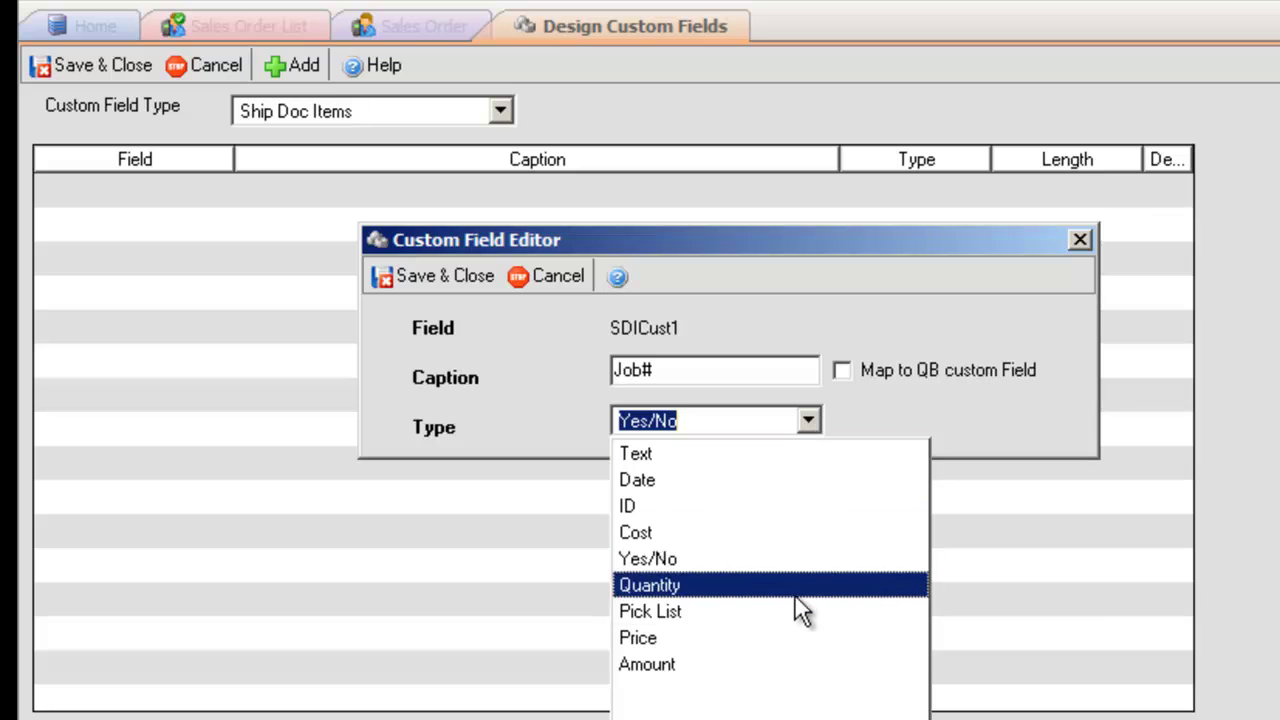
pyautogui.click(794, 607)
# - Add the pick-list values 54258, 68965 and 48652 to the Job# field
pyautogui.click(535, 437)
pyautogui.write('54258')
pyautogui.click(723, 439)
pyautogui.write('68965')
pyautogui.click(723, 435)
pyautogui.write('48652')
pyautogui.click(709, 434)
# - Save the Ship Doc Items Job# field, then set sales order 128's item line Job# to 68965
pyautogui.click(366, 173)
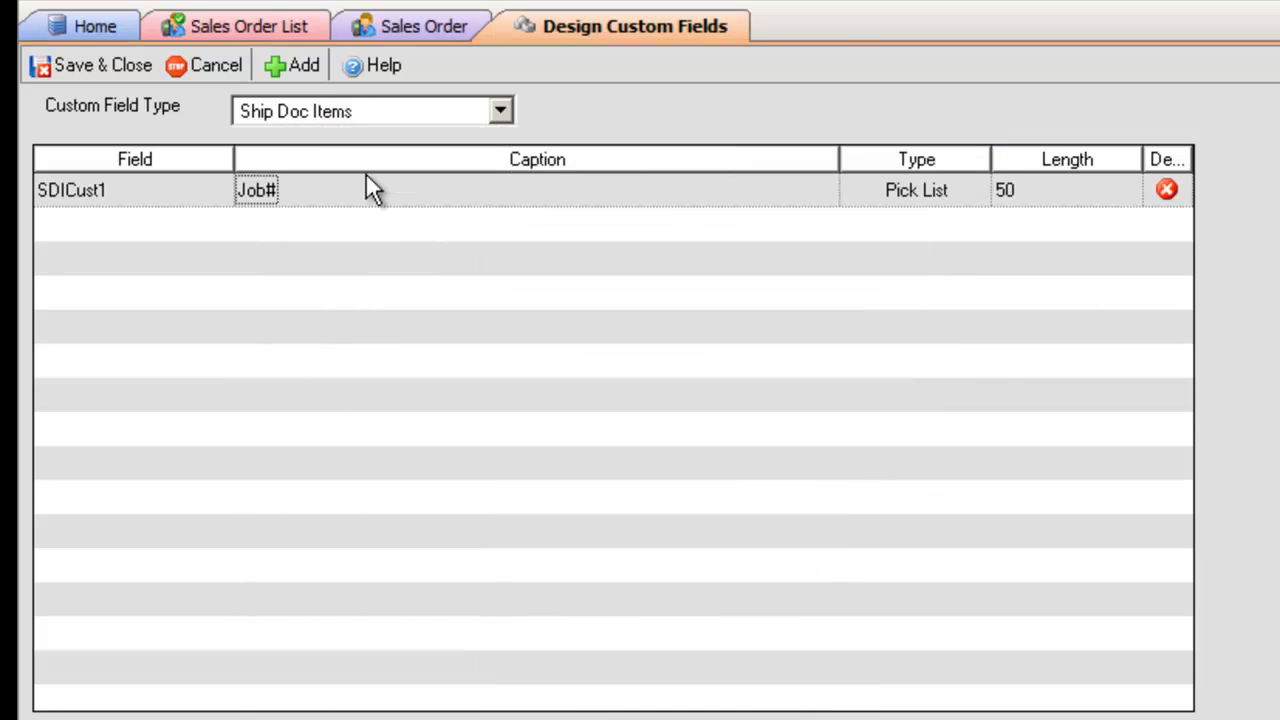
pyautogui.click(118, 63)
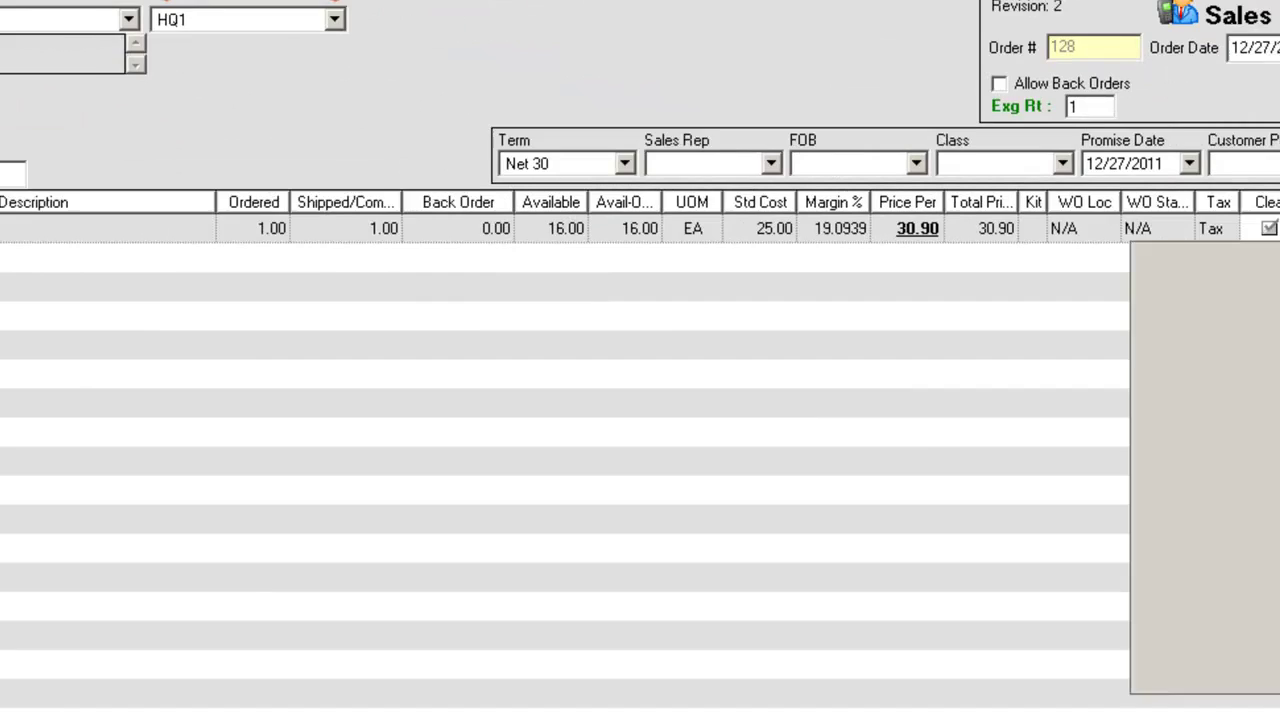
pyautogui.click(1254, 210)
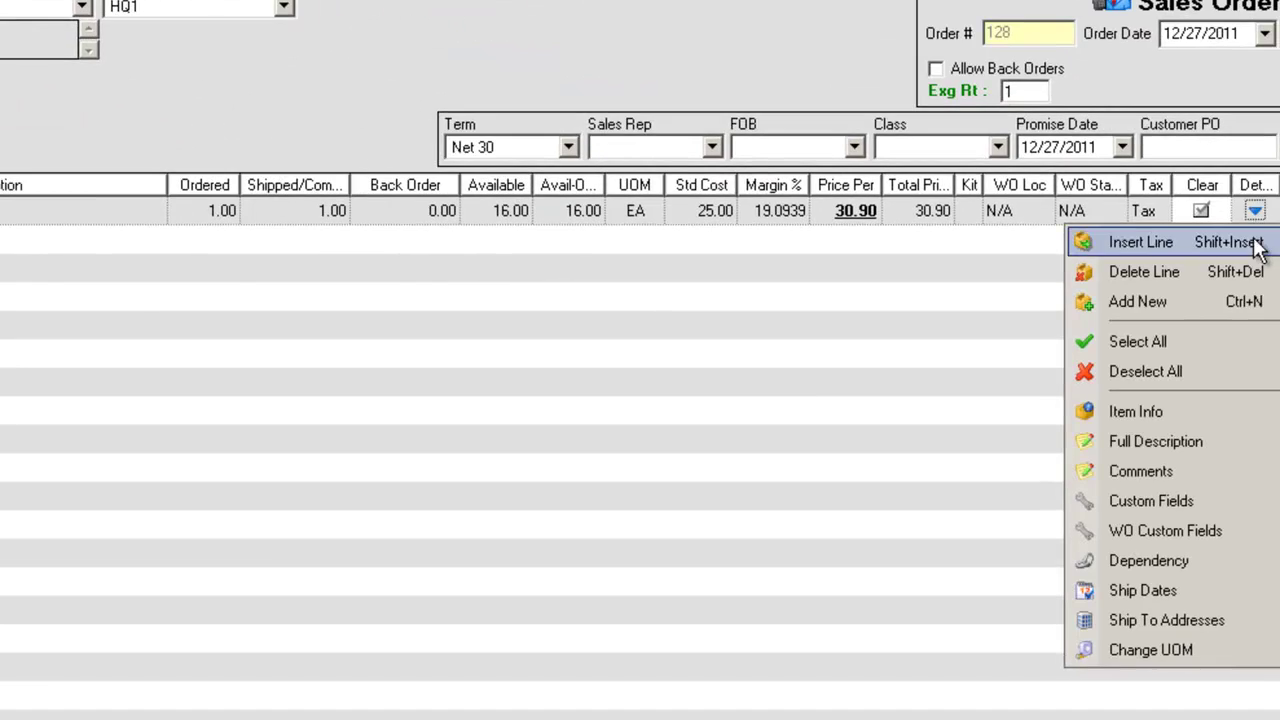
pyautogui.click(1242, 512)
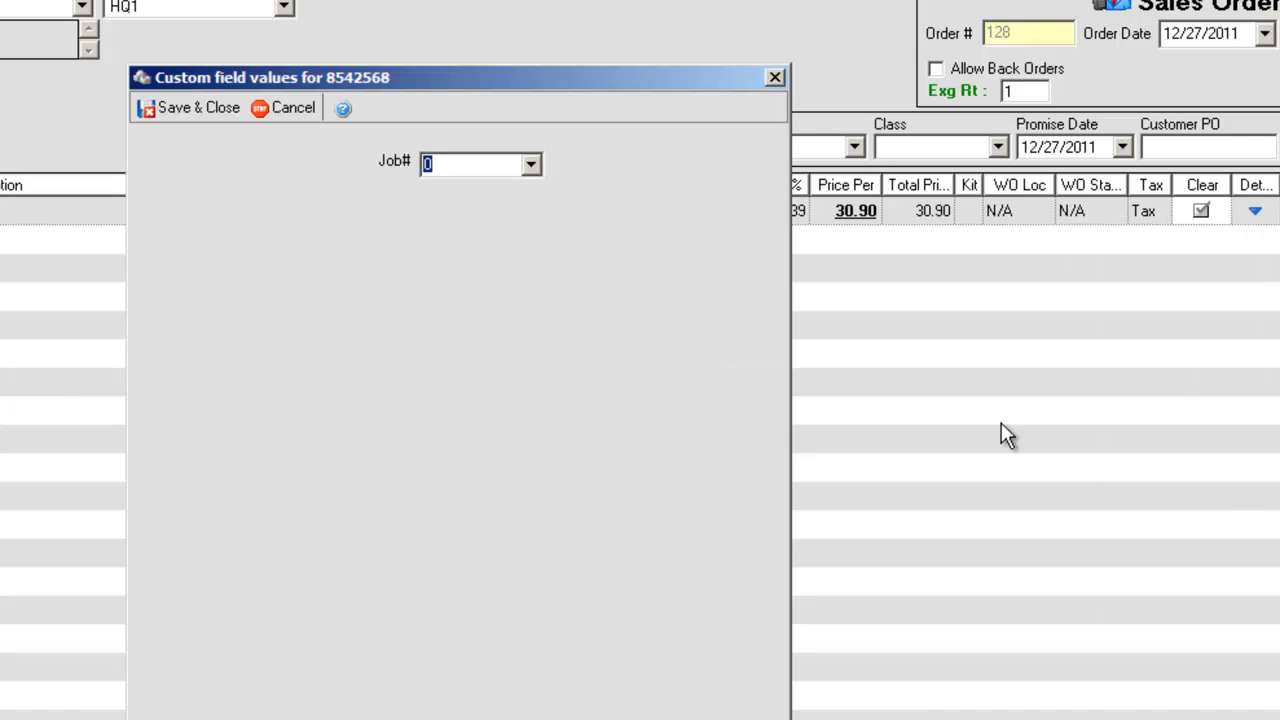
pyautogui.click(533, 165)
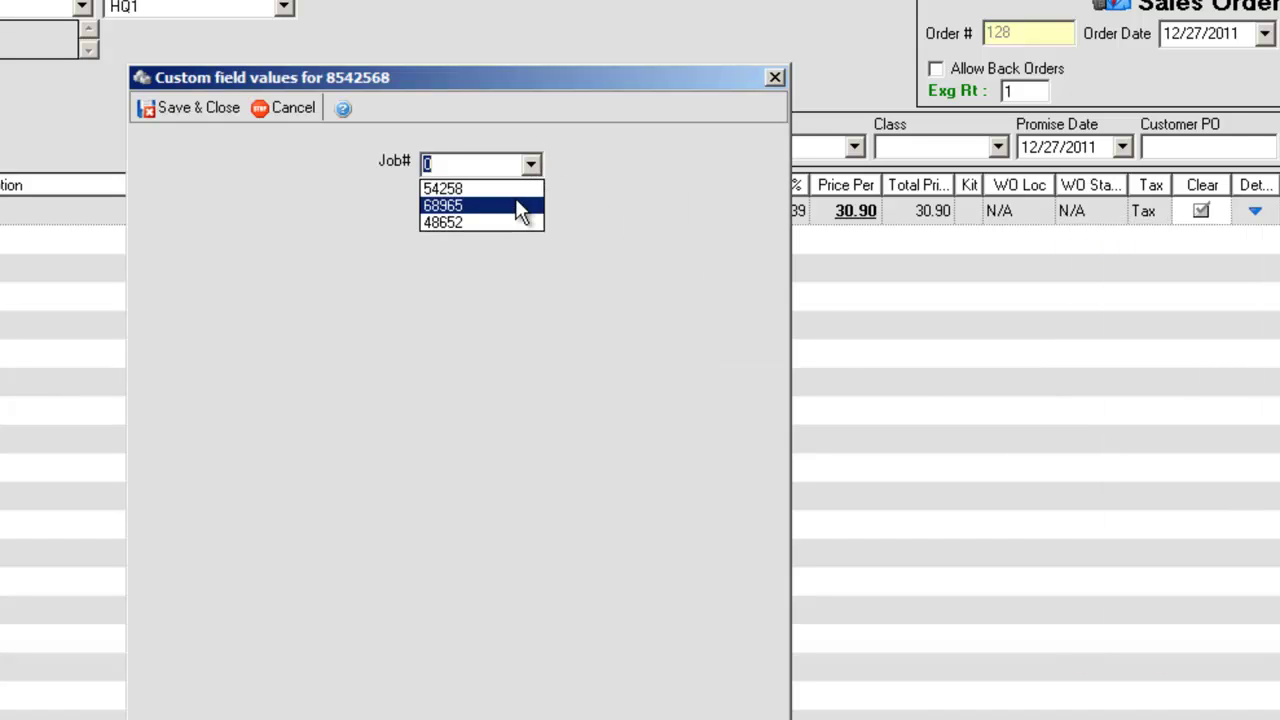
pyautogui.click(515, 205)
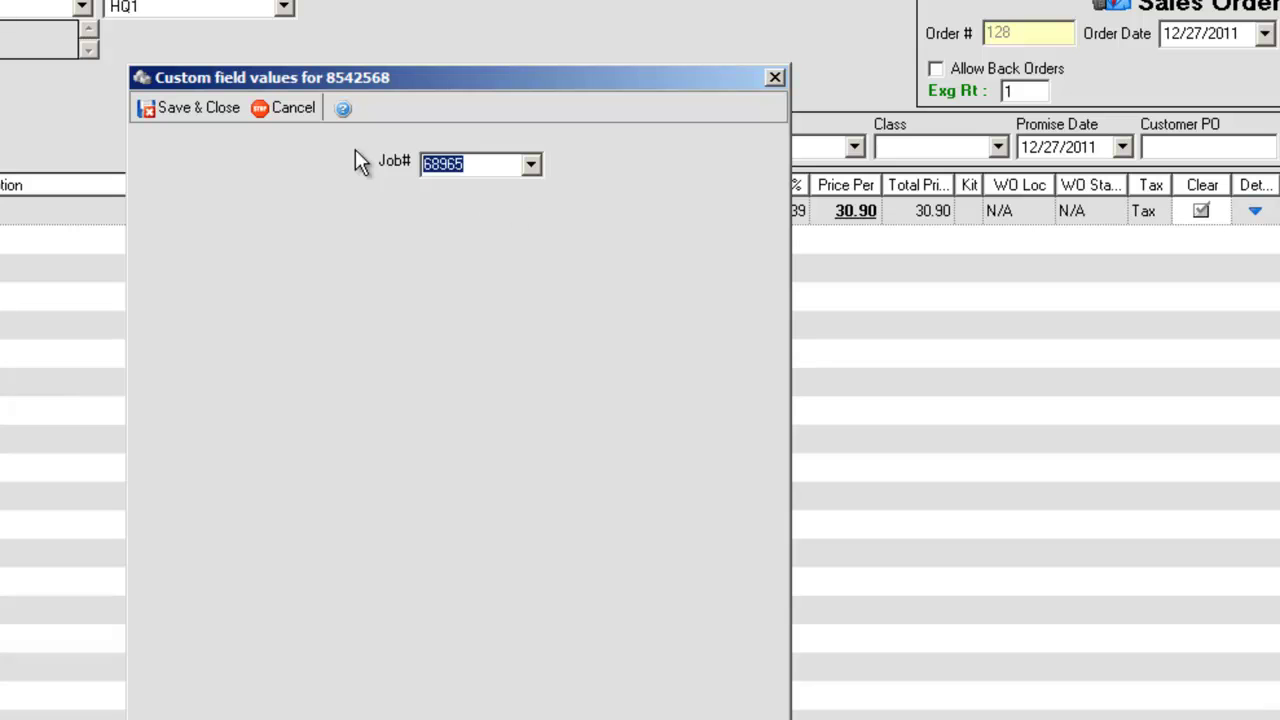
pyautogui.click(205, 105)
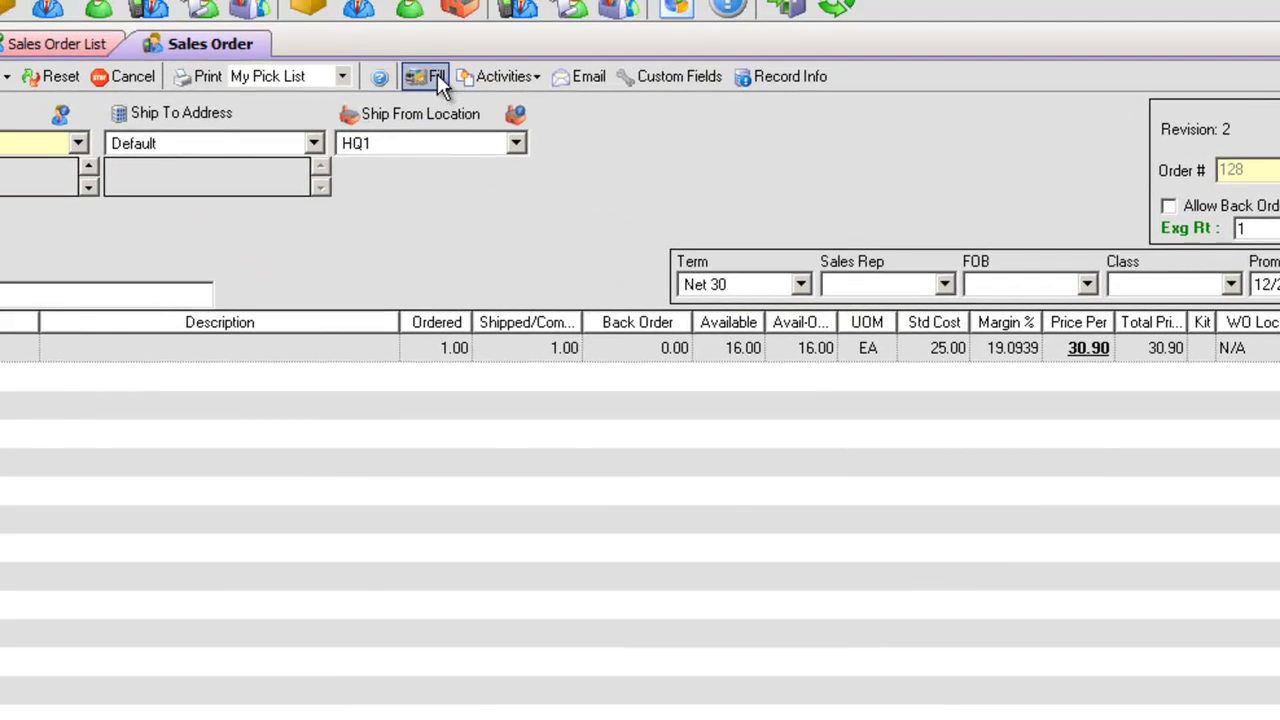
# - Fill ship doc 114 from order 128 and view item 8542568's custom fields showing Job# 68965
pyautogui.click(358, 34)
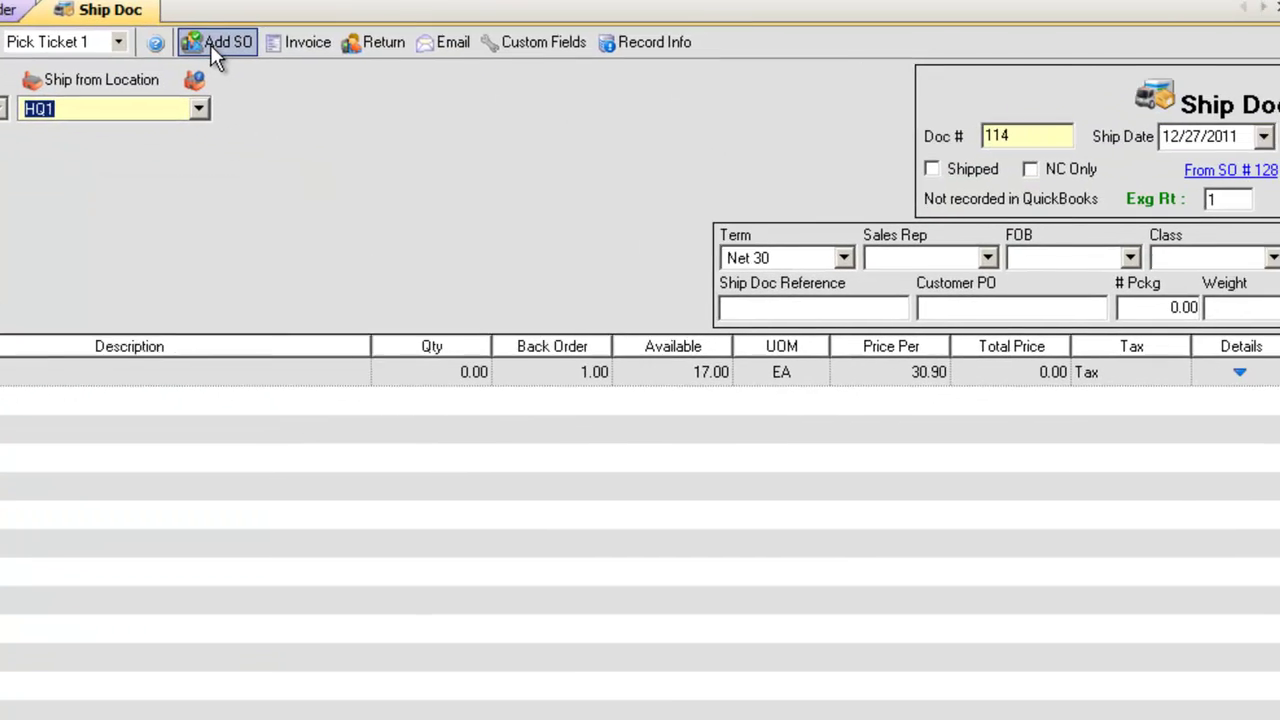
pyautogui.click(1237, 373)
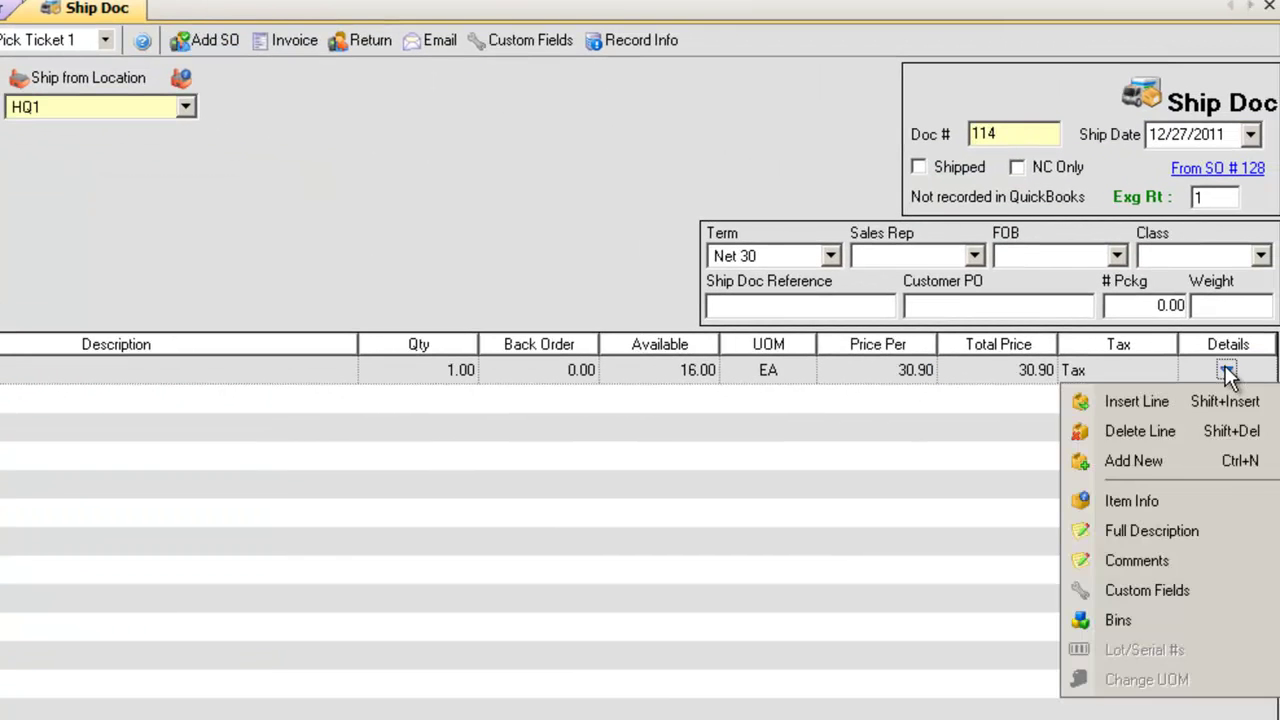
pyautogui.click(1196, 592)
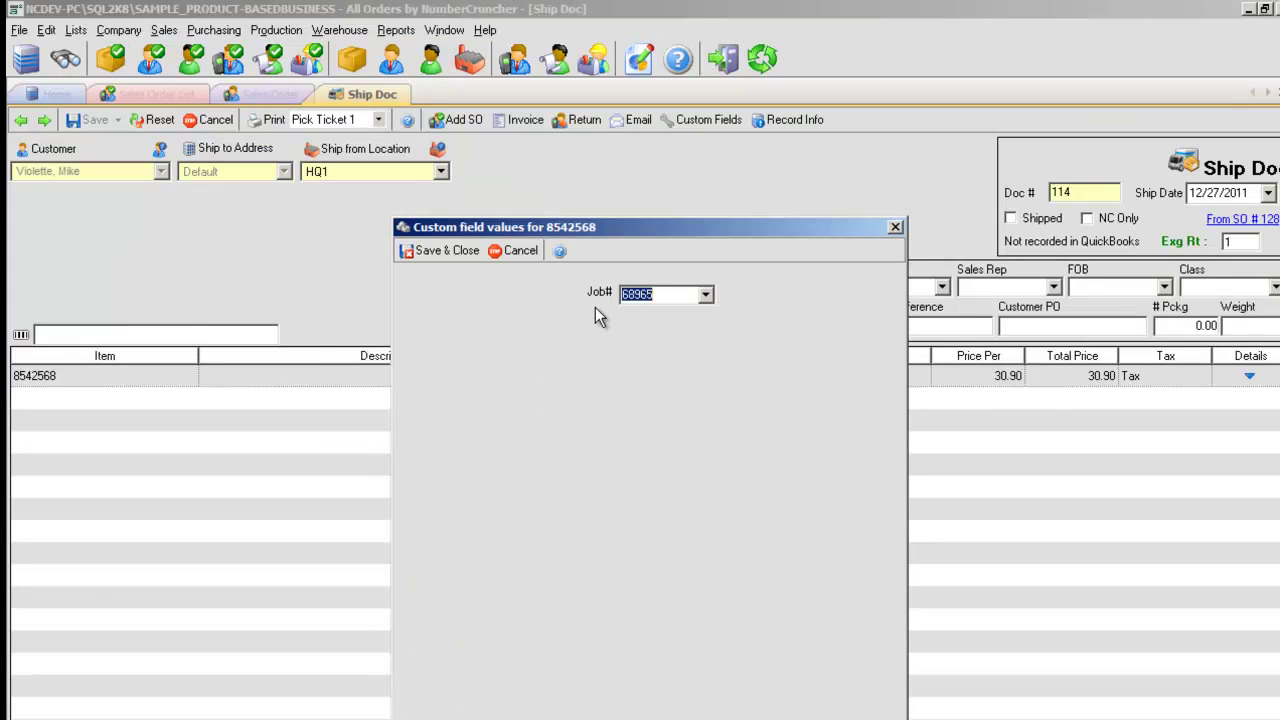
# - Close the custom fields and open Ship Doc 114's Pick Ticket 1 report in design mode
pyautogui.click(446, 251)
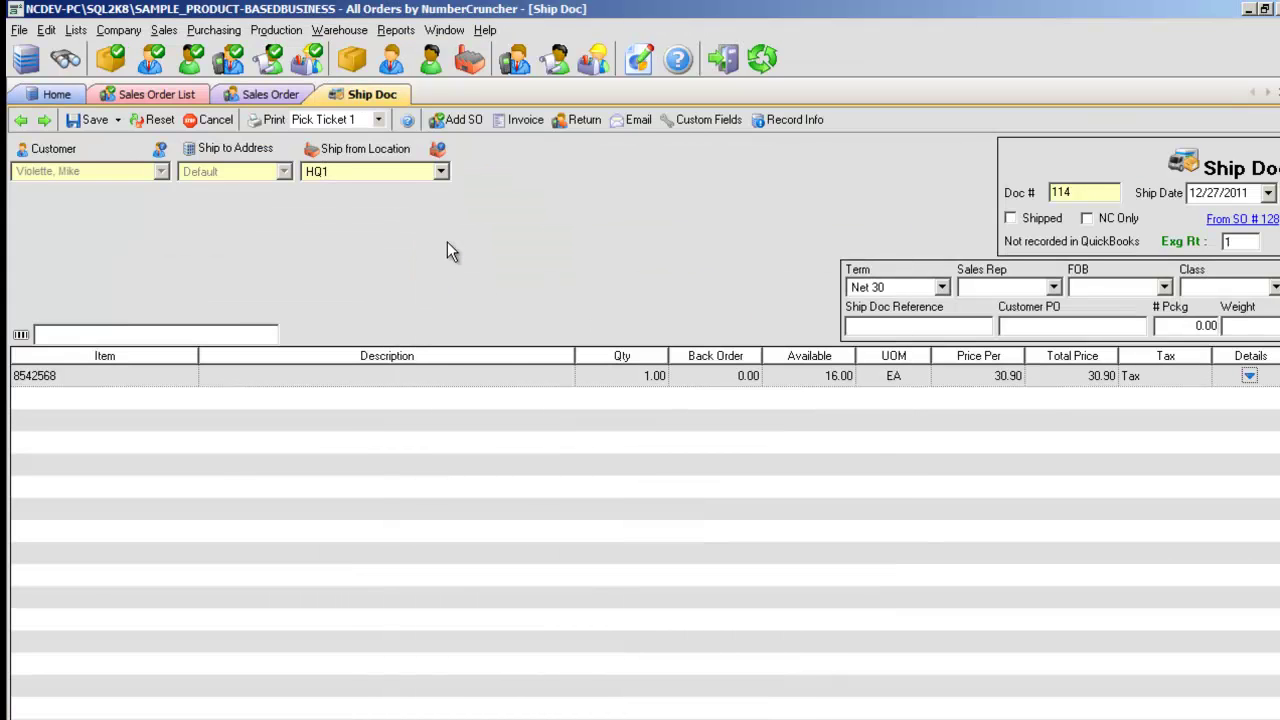
pyautogui.click(274, 119)
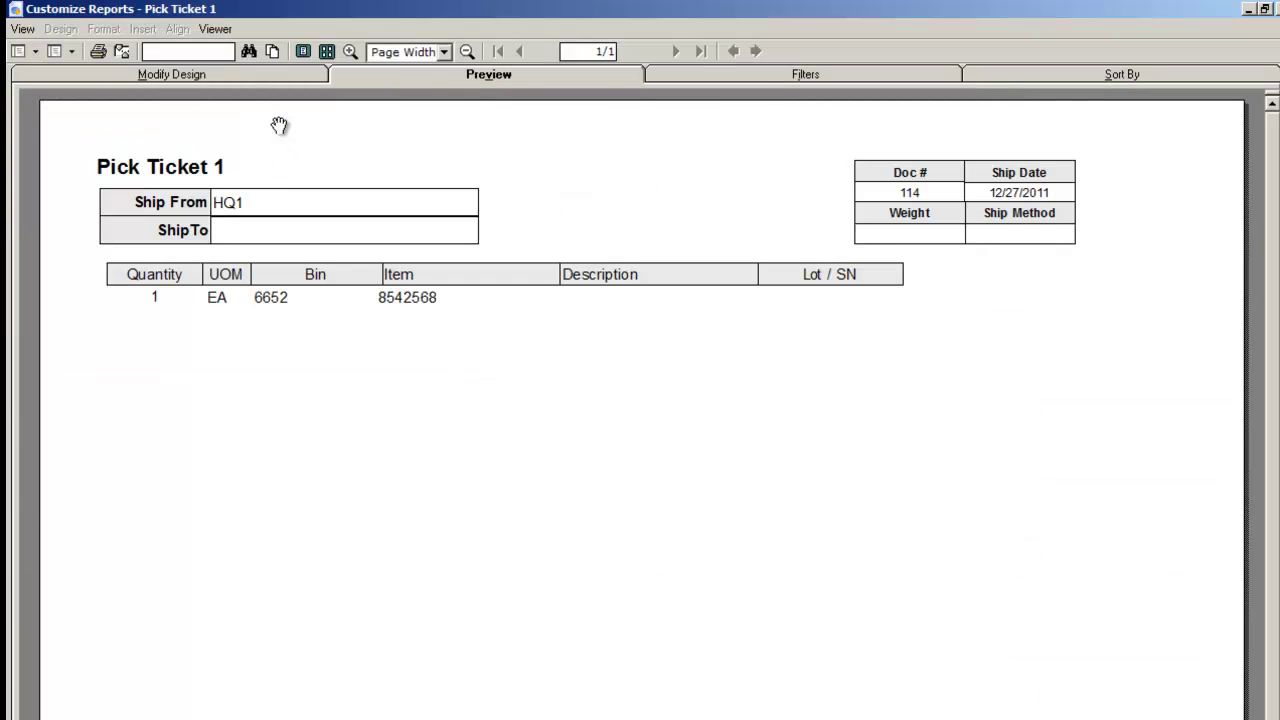
pyautogui.click(287, 76)
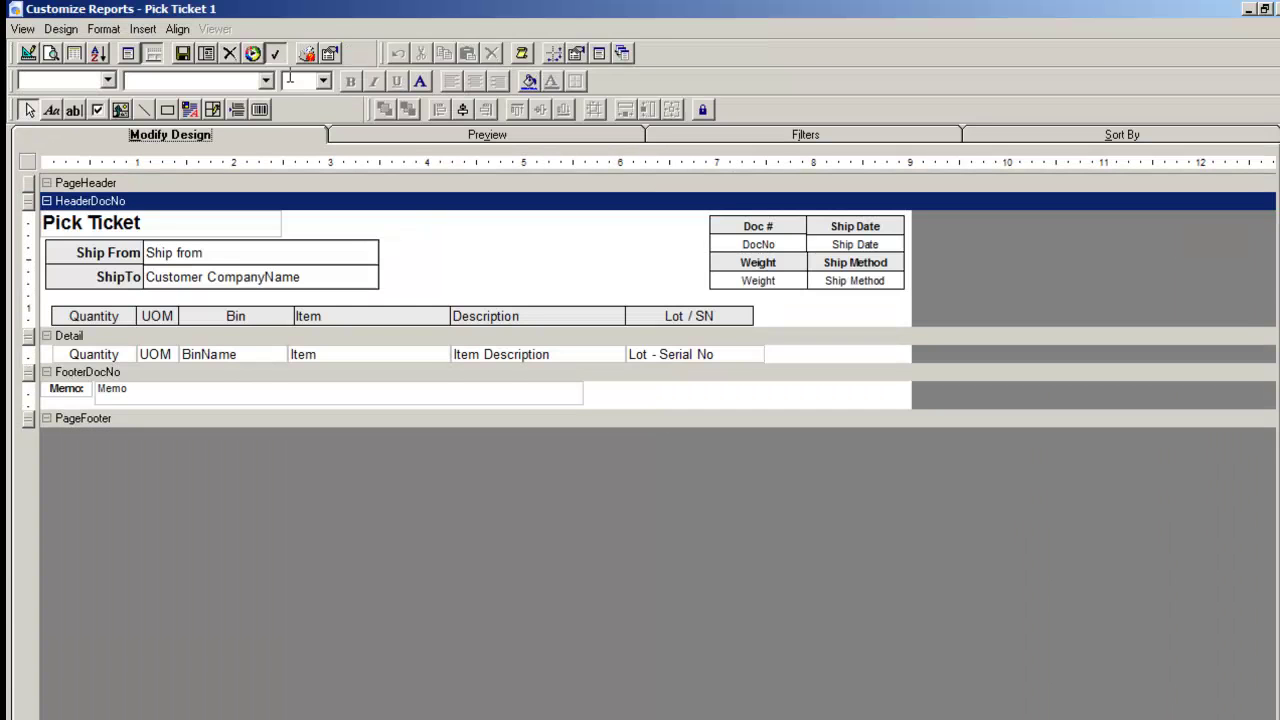
# - Place the SDICust1 field right of Lot / SN on the detail line and preview Job# 68965
pyautogui.click(598, 52)
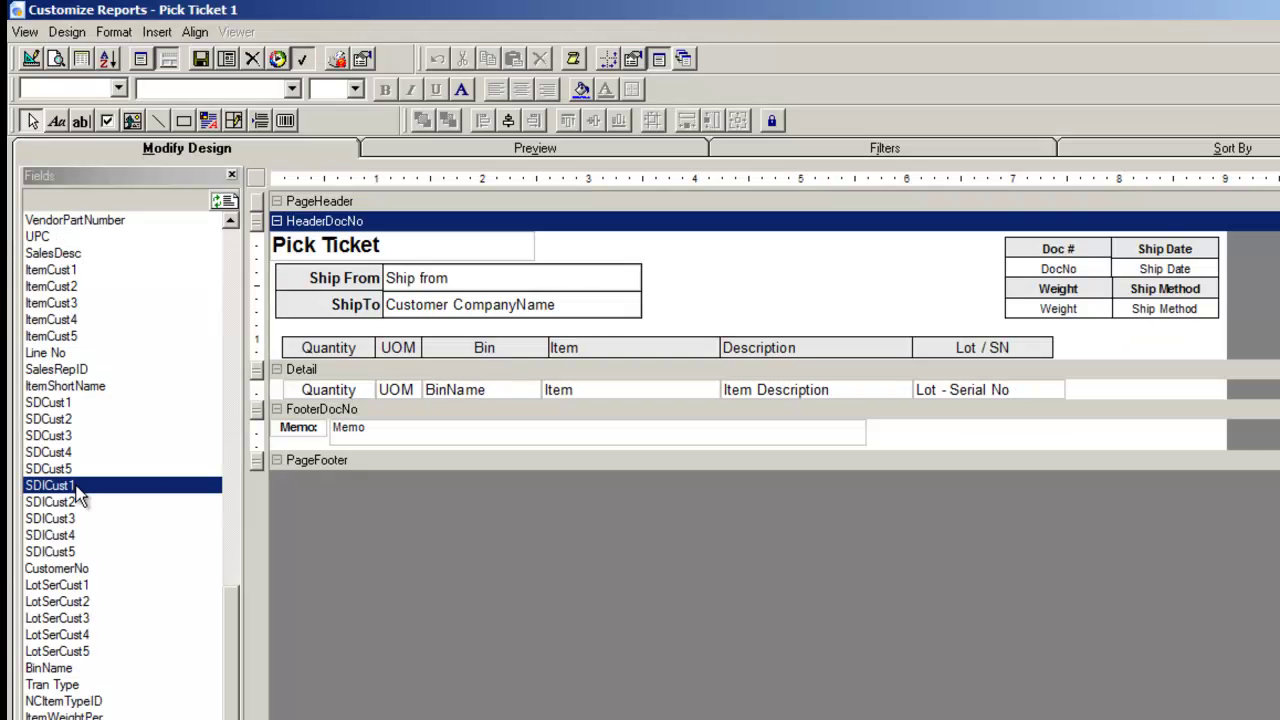
pyautogui.moveTo(80, 492); pyautogui.dragTo(1066, 390)
pyautogui.click(691, 151)
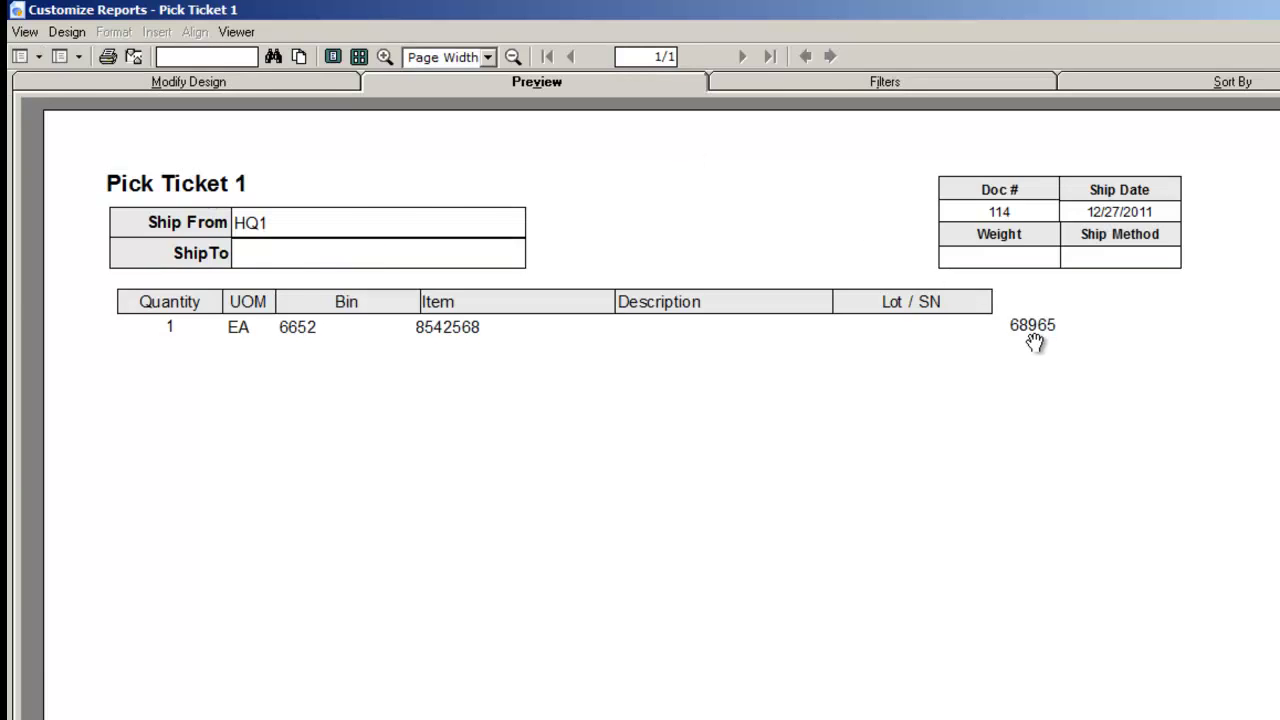